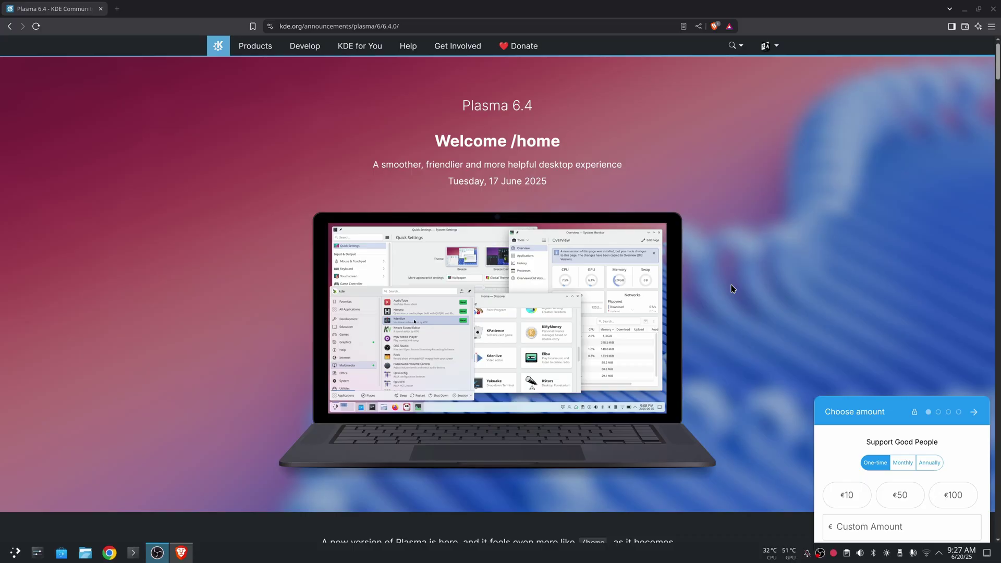
Scroll the Plasma 6.4 announcement down to the Highlights section with its three feature videos
{"action": "scroll", "coordinate": [742, 290], "scroll_direction": "down", "scroll_amount": 2}
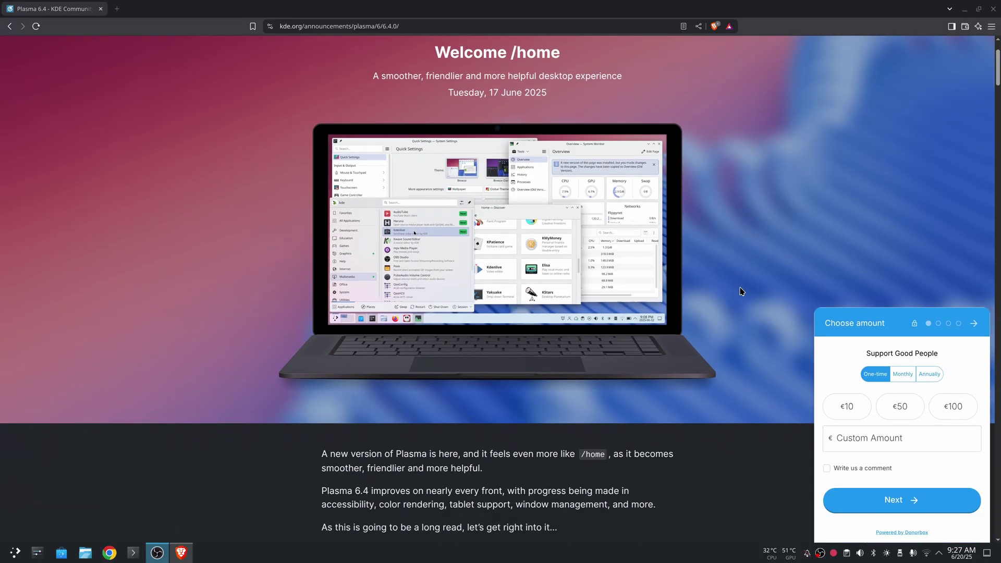
{"action": "scroll", "coordinate": [740, 289], "scroll_direction": "down", "scroll_amount": 5}
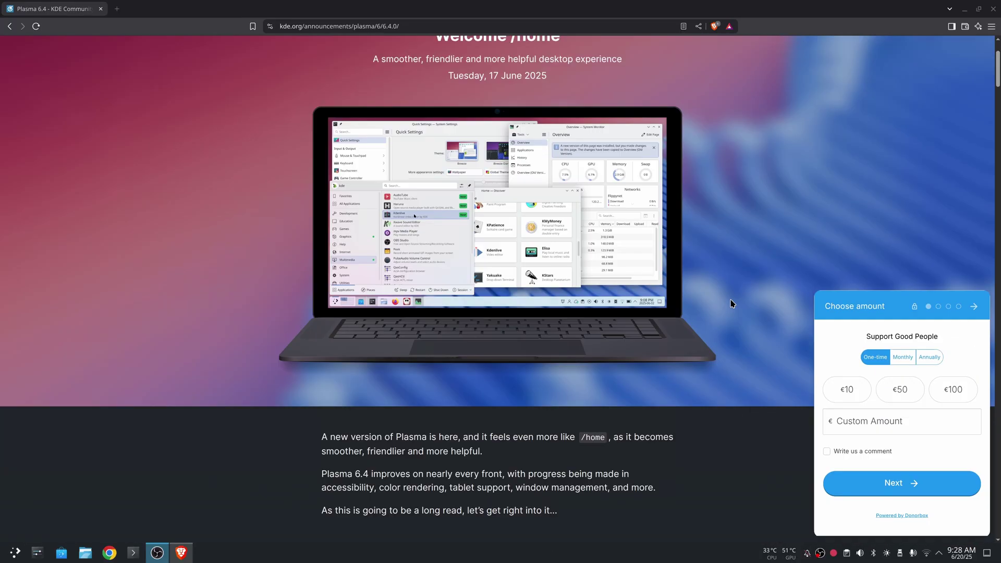
{"action": "scroll", "coordinate": [733, 304], "scroll_direction": "down", "scroll_amount": 2}
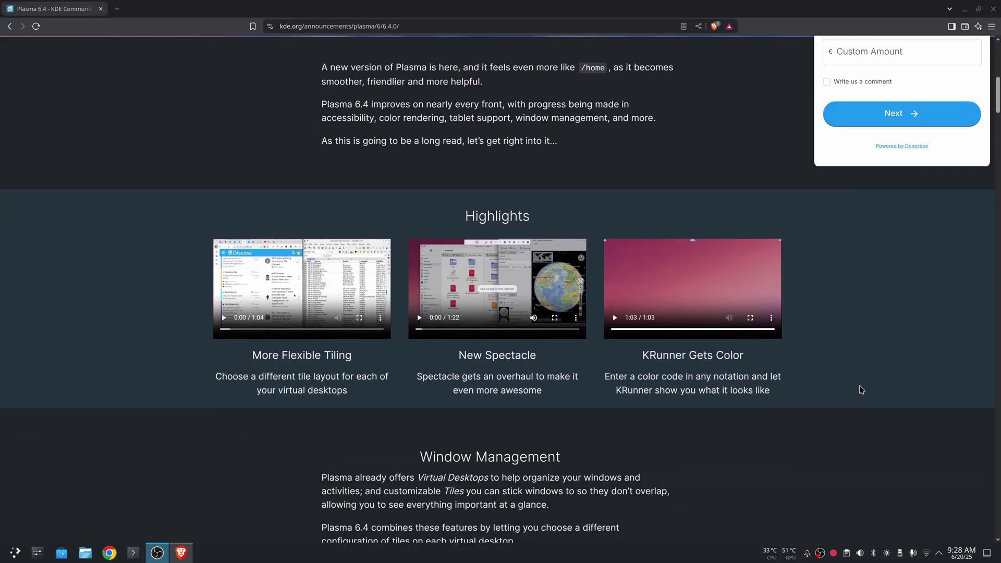
Tile Konsole beside Brave with a wider terminal tile, then make Brave full screen again
{"action": "left_click", "coordinate": [134, 553]}
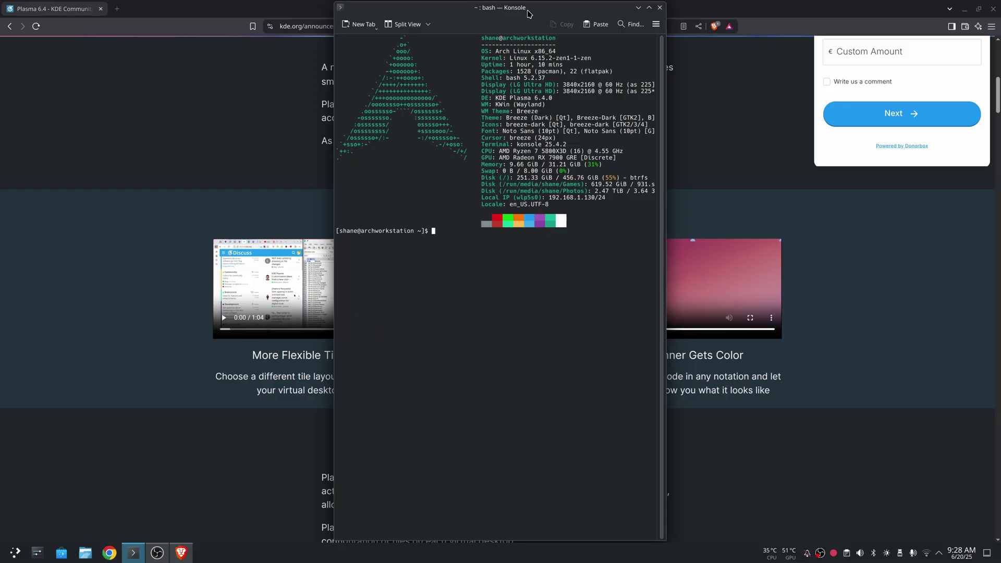
{"action": "key", "text": "super+Right"}
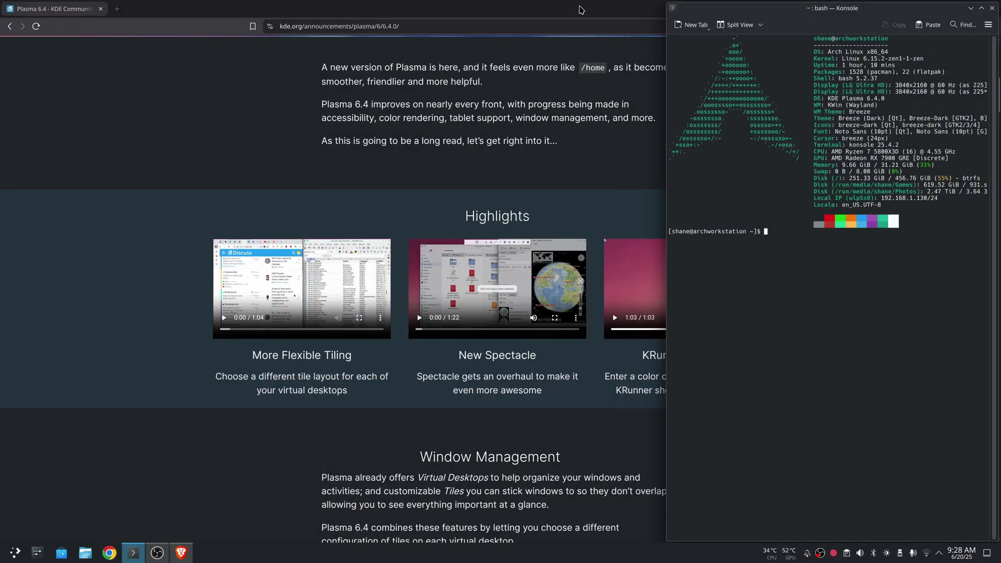
{"action": "left_click_drag", "start_coordinate": [580, 10], "coordinate": [442, 89]}
{"action": "left_click_drag", "start_coordinate": [662, 292], "coordinate": [693, 284]}
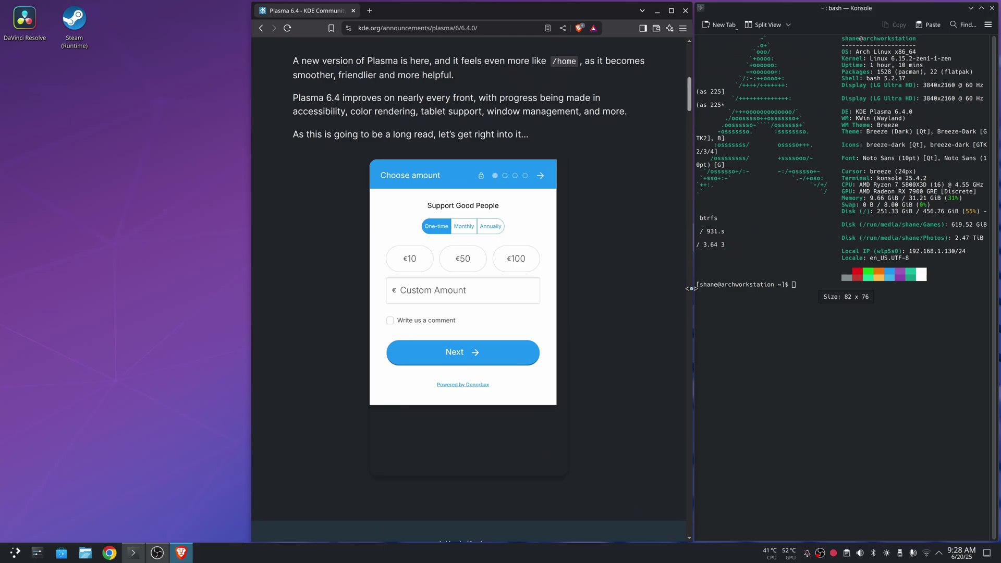
{"action": "key", "text": "super+Page_Up"}
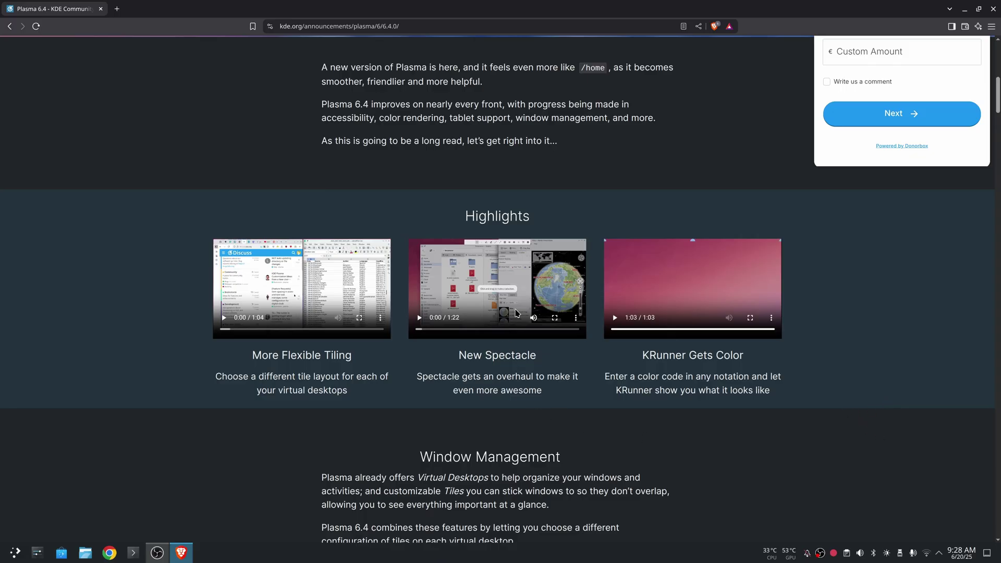
Show the desktop, open a smaller floating Konsole near the centre, and start a region capture
{"action": "key", "text": "super+d"}
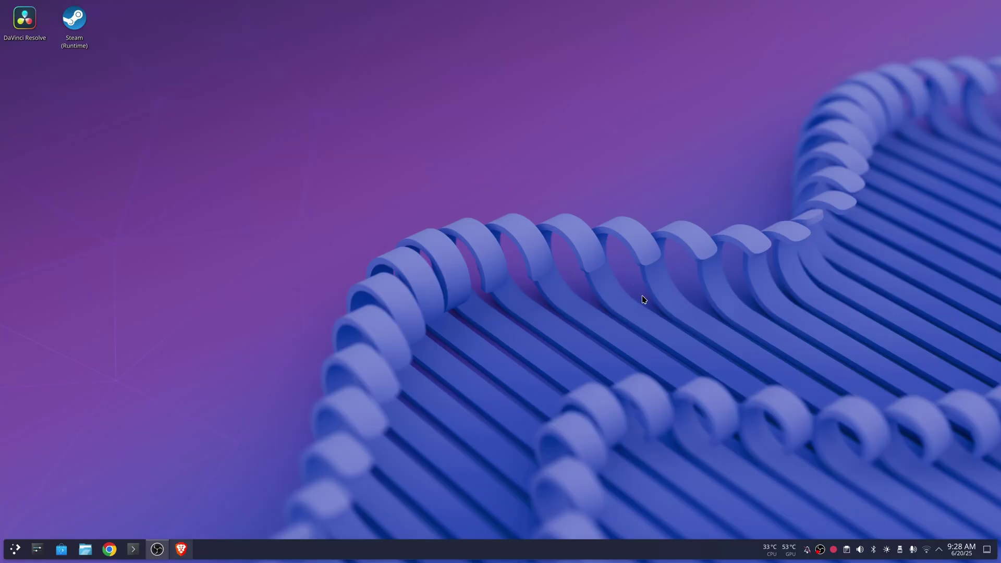
{"action": "left_click", "coordinate": [133, 549]}
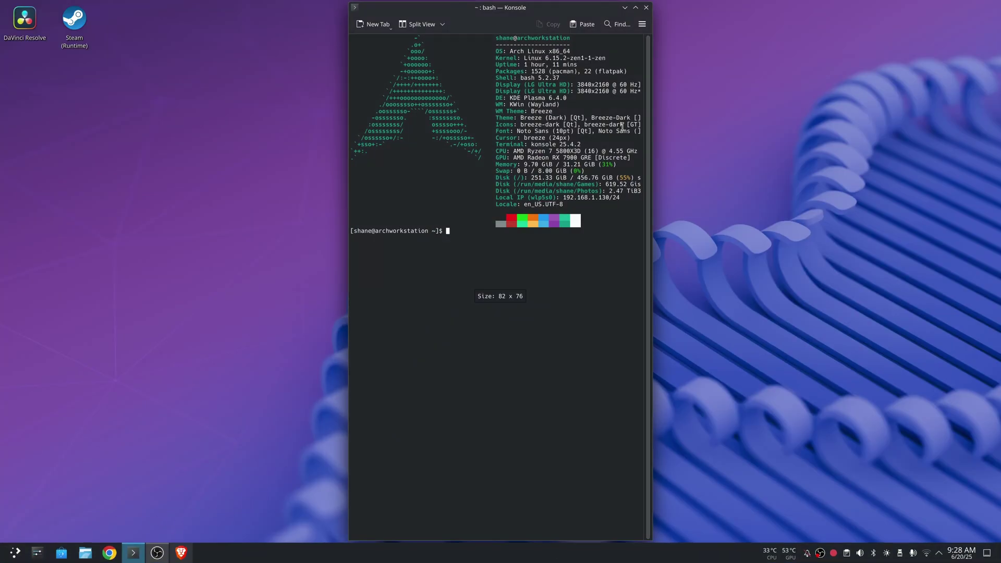
{"action": "left_click_drag", "start_coordinate": [580, 3], "coordinate": [492, 64]}
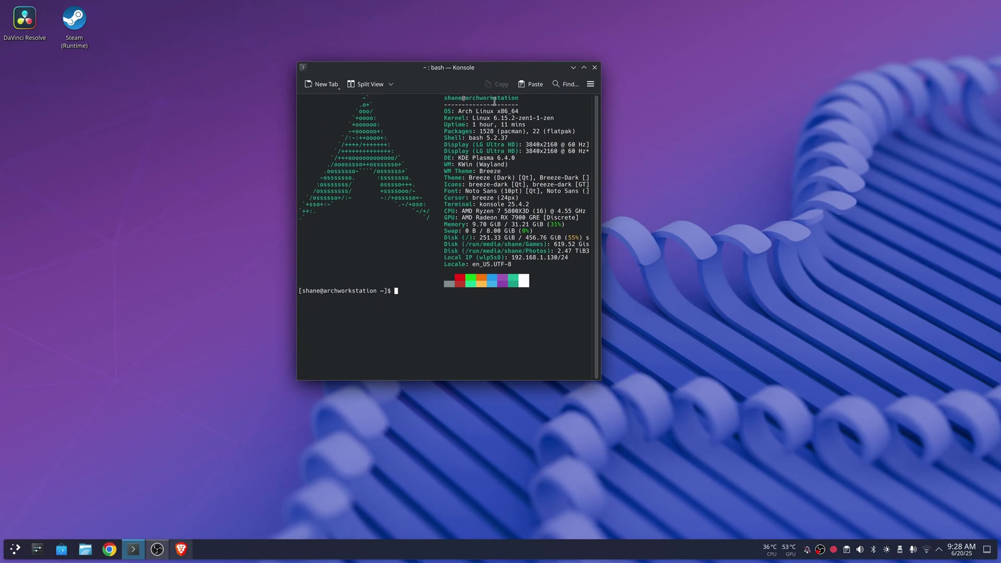
{"action": "left_click_drag", "start_coordinate": [600, 381], "coordinate": [754, 363]}
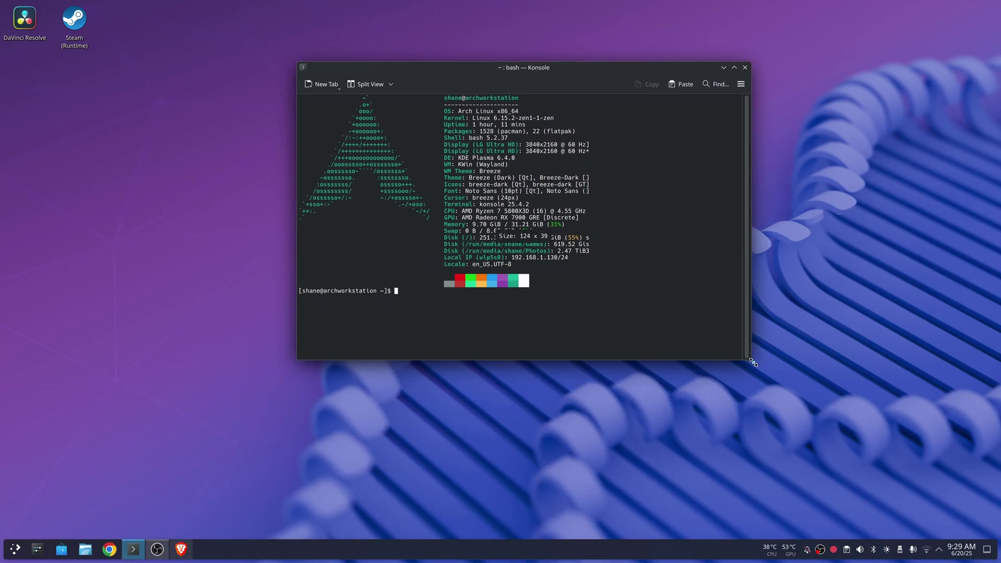
{"action": "left_click_drag", "start_coordinate": [599, 70], "coordinate": [555, 98]}
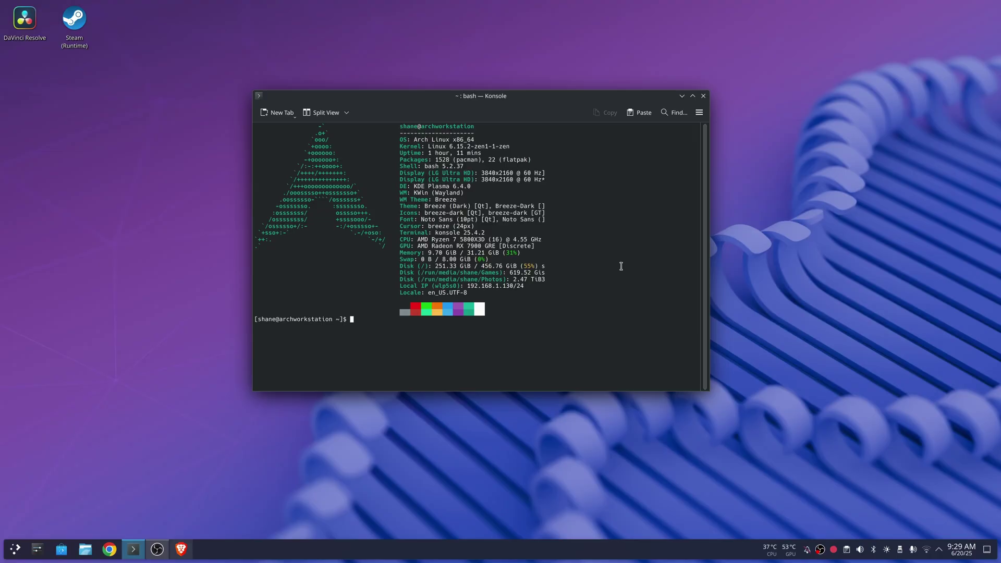
{"action": "key", "text": "Print"}
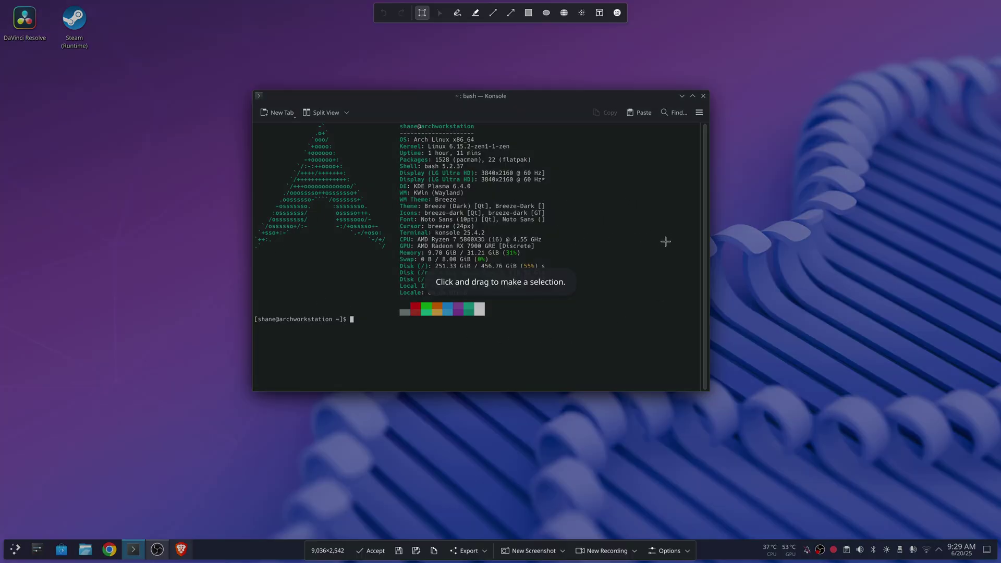
Draw and refine the capture region until it frames the whole Konsole window at 2,062×1,363
{"action": "mouse_move", "coordinate": [248, 87]}
{"action": "left_mouse_down"}
{"action": "mouse_move", "coordinate": [694, 419]}
{"action": "mouse_move", "coordinate": [737, 403]}
{"action": "left_mouse_up"}
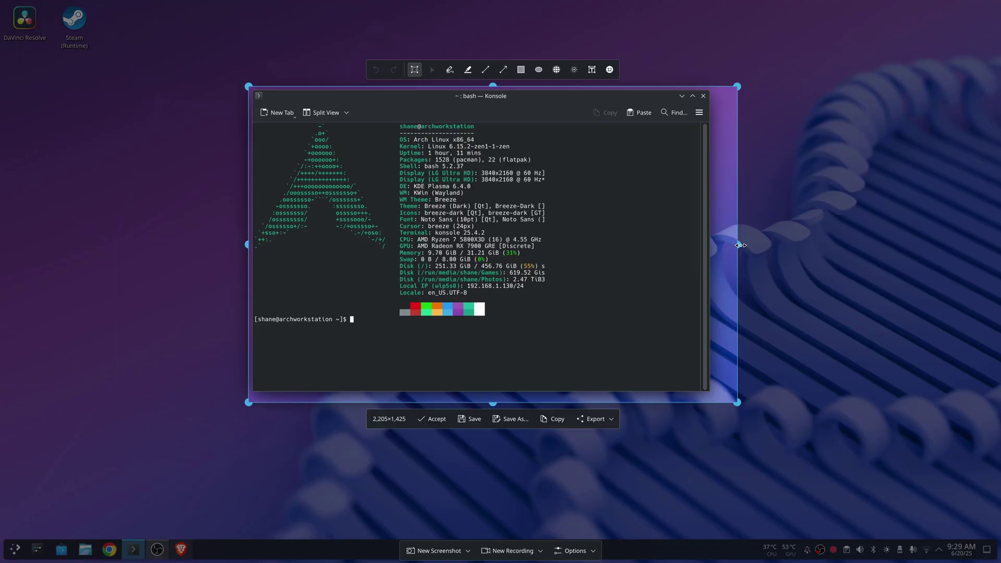
{"action": "left_click_drag", "start_coordinate": [738, 245], "coordinate": [710, 245]}
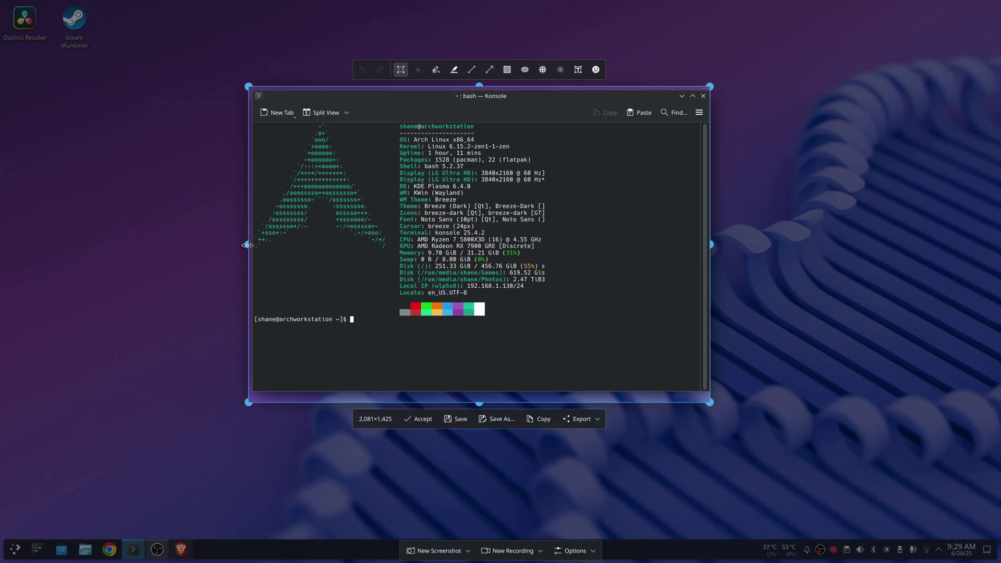
{"action": "left_click_drag", "start_coordinate": [248, 245], "coordinate": [252, 245]}
{"action": "left_click_drag", "start_coordinate": [480, 402], "coordinate": [578, 258]}
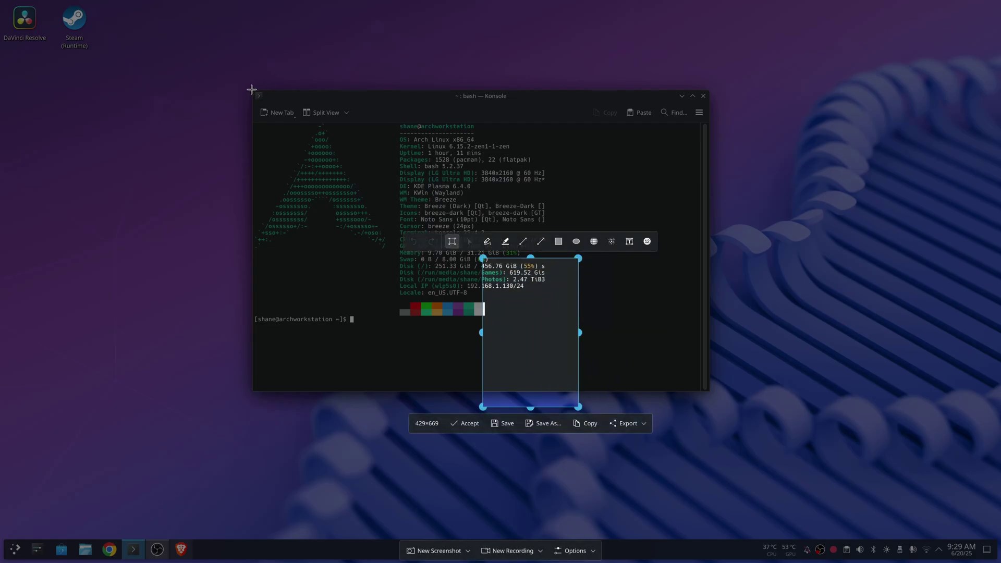
{"action": "left_click_drag", "start_coordinate": [252, 90], "coordinate": [708, 391]}
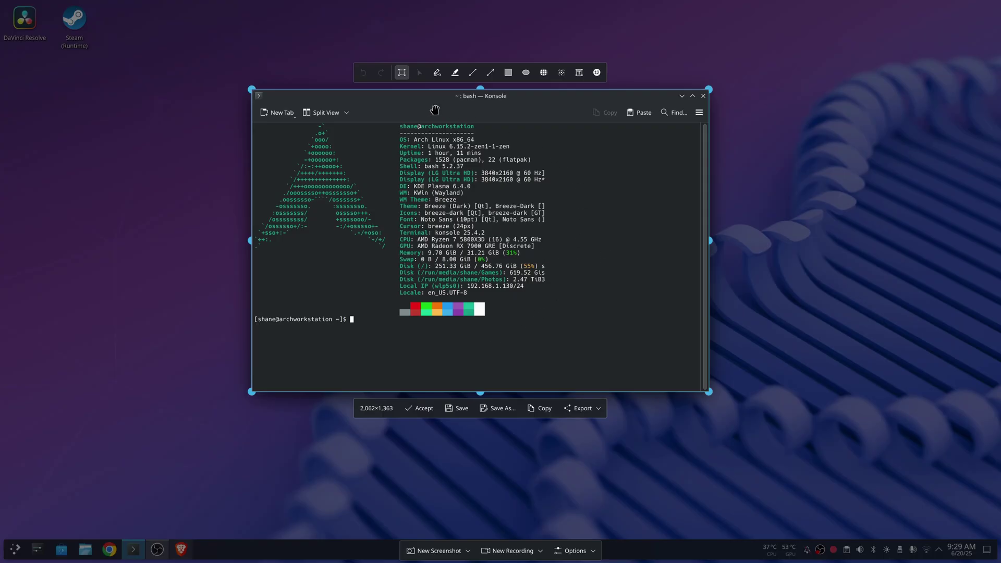
Scribble a red freehand mark and highlight KDE Plasma 6.4 in yellow
{"action": "left_click", "coordinate": [437, 72]}
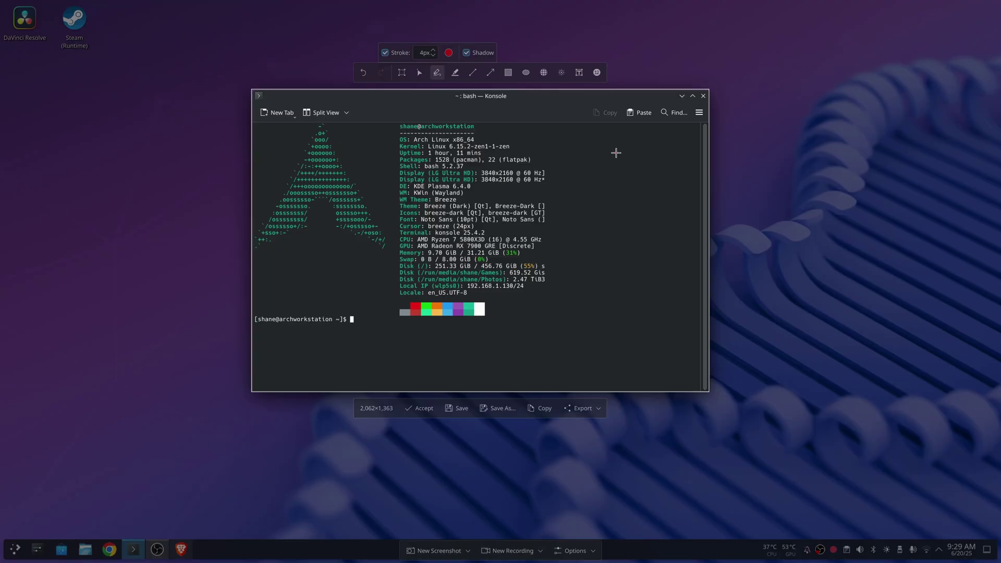
{"action": "mouse_move", "coordinate": [616, 153]}
{"action": "left_mouse_down"}
{"action": "mouse_move", "coordinate": [631, 165]}
{"action": "mouse_move", "coordinate": [625, 246]}
{"action": "mouse_move", "coordinate": [655, 260]}
{"action": "left_mouse_up"}
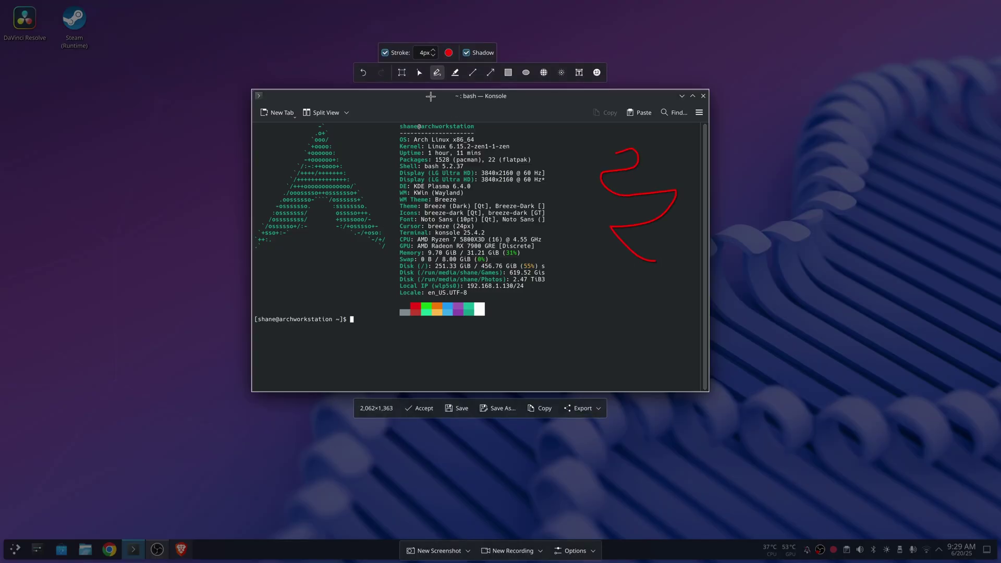
{"action": "left_click", "coordinate": [455, 72]}
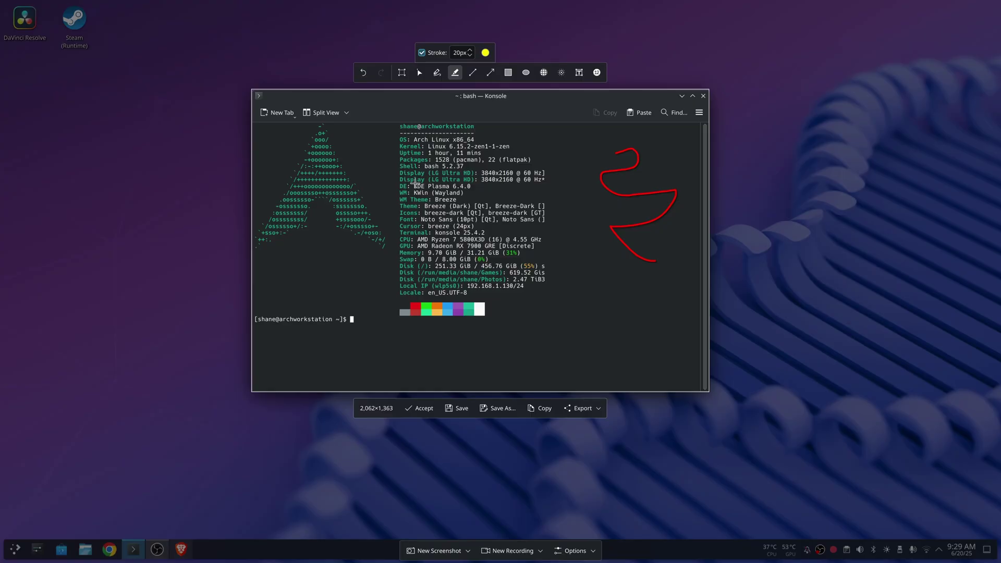
{"action": "left_click_drag", "start_coordinate": [414, 186], "coordinate": [464, 186]}
Draw red straight lines under the prompt and an arrow pointing at DE: KDE Plasma
{"action": "left_click", "coordinate": [473, 72]}
{"action": "mouse_move", "coordinate": [360, 349]}
{"action": "left_mouse_down"}
{"action": "mouse_move", "coordinate": [583, 348]}
{"action": "mouse_move", "coordinate": [610, 313]}
{"action": "mouse_move", "coordinate": [567, 245]}
{"action": "left_mouse_up"}
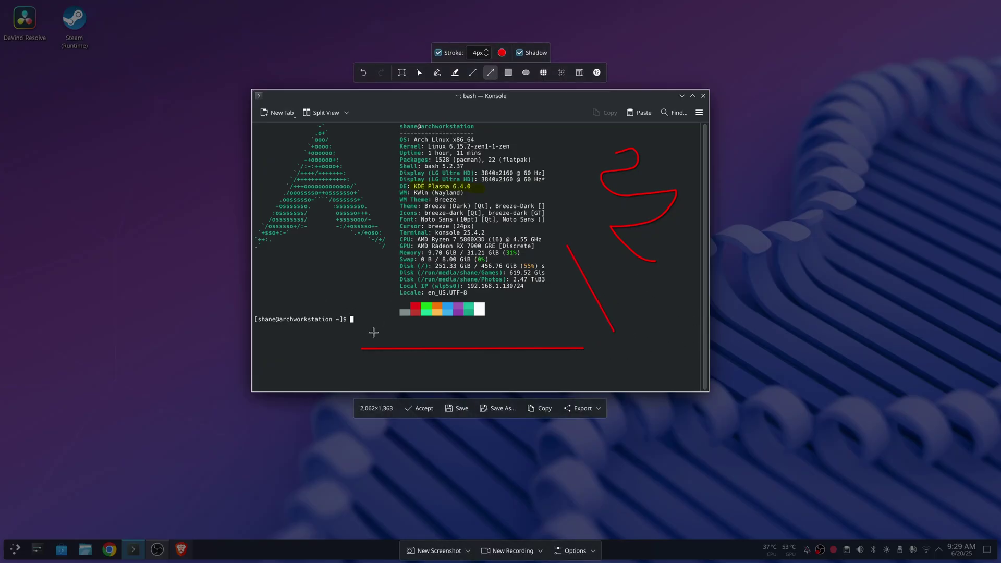
{"action": "left_click_drag", "start_coordinate": [276, 363], "coordinate": [412, 185]}
Box the Theme and Font lines, and pixelate the CPU/GPU lines and display resolutions
{"action": "left_click", "coordinate": [508, 72]}
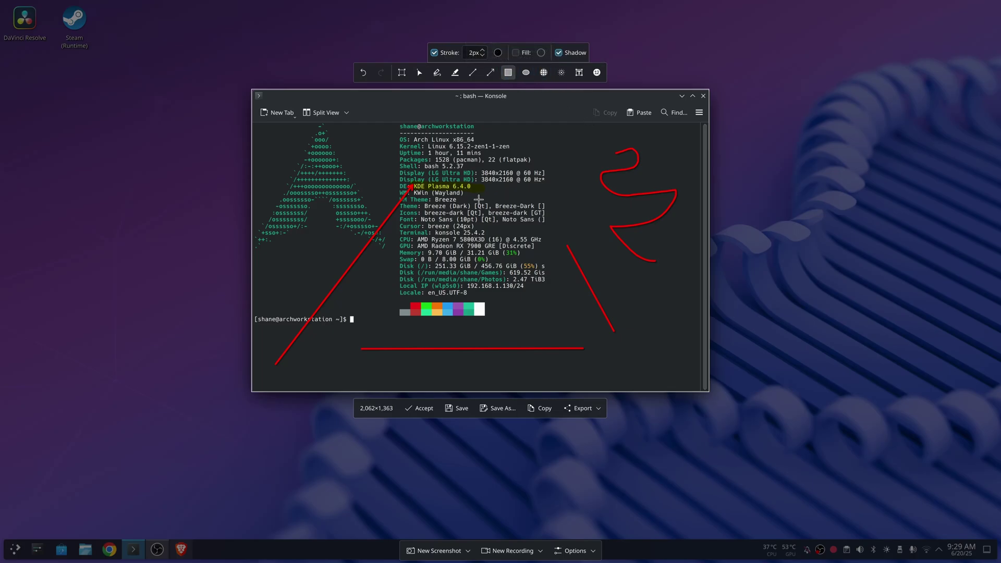
{"action": "left_click_drag", "start_coordinate": [477, 200], "coordinate": [537, 233]}
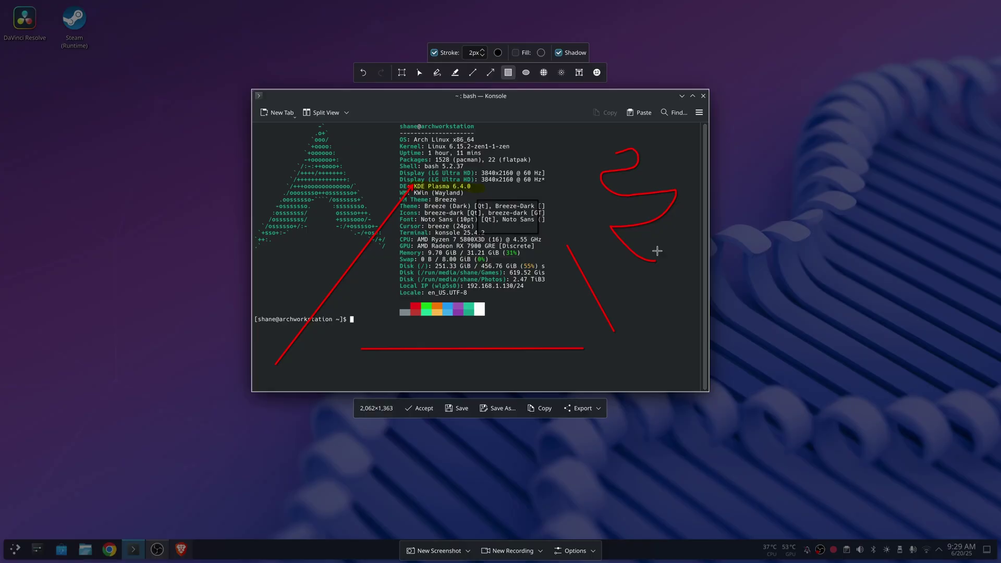
{"action": "left_click", "coordinate": [543, 73]}
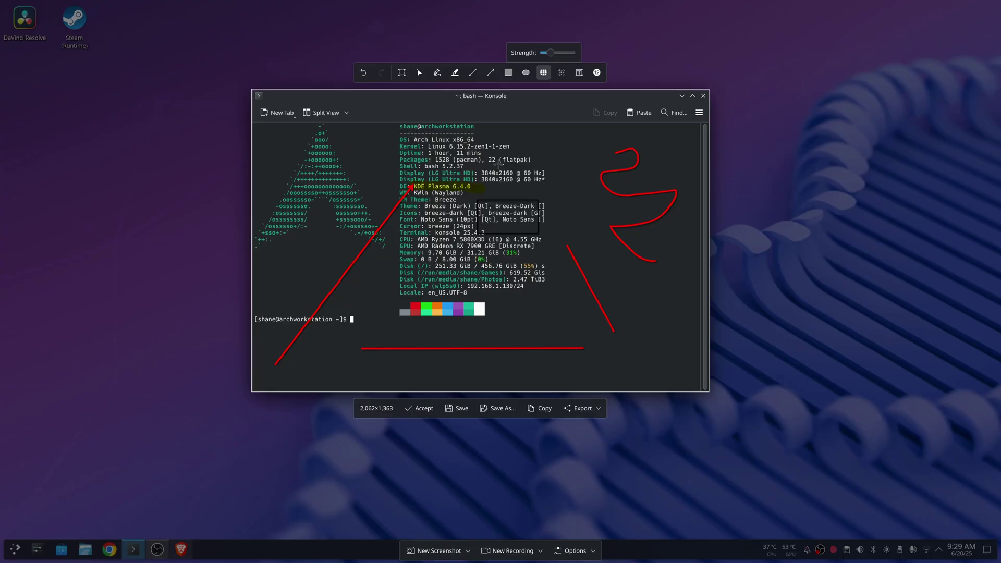
{"action": "left_click_drag", "start_coordinate": [447, 239], "coordinate": [560, 248]}
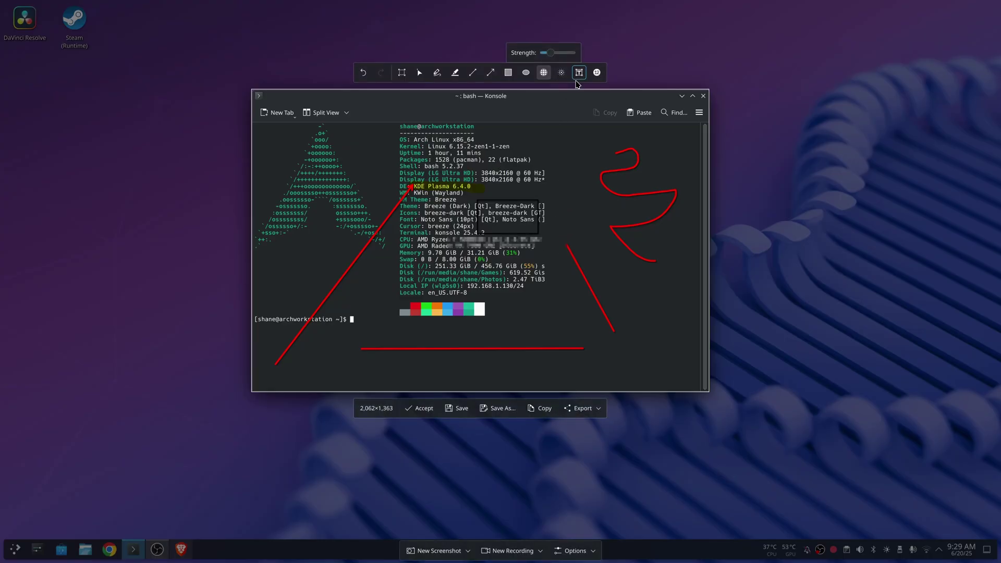
{"action": "left_click_drag", "start_coordinate": [492, 169], "coordinate": [545, 183]}
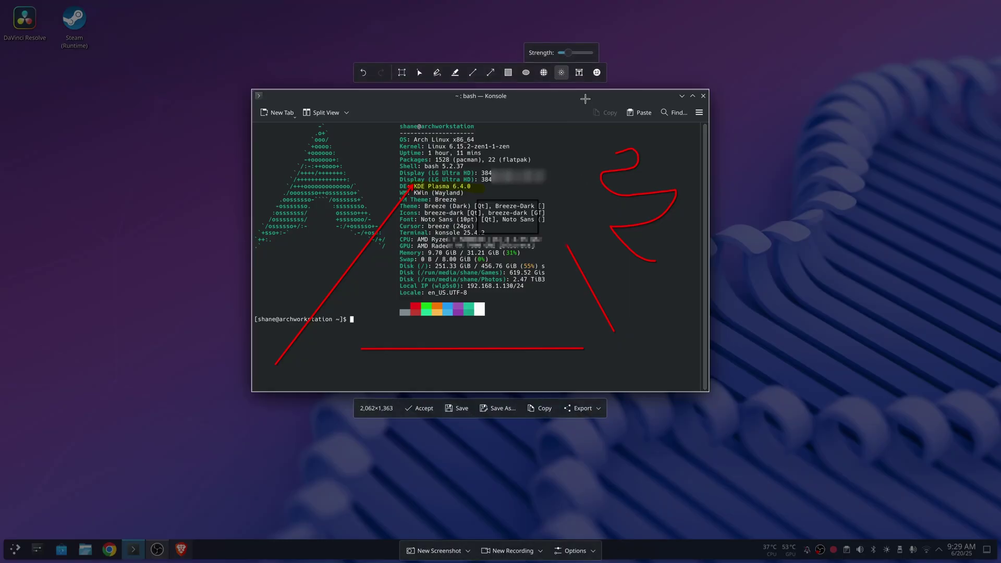
Add the text 'This is text' beside the colour bars and a numbered marker 1
{"action": "left_click", "coordinate": [579, 73]}
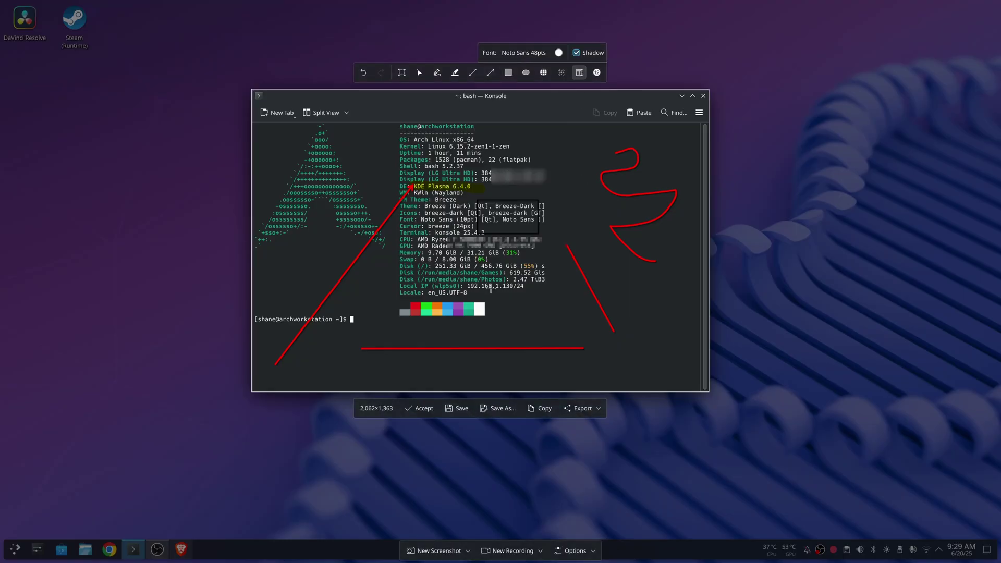
{"action": "left_click", "coordinate": [508, 319]}
{"action": "type", "text": "This is tex"}
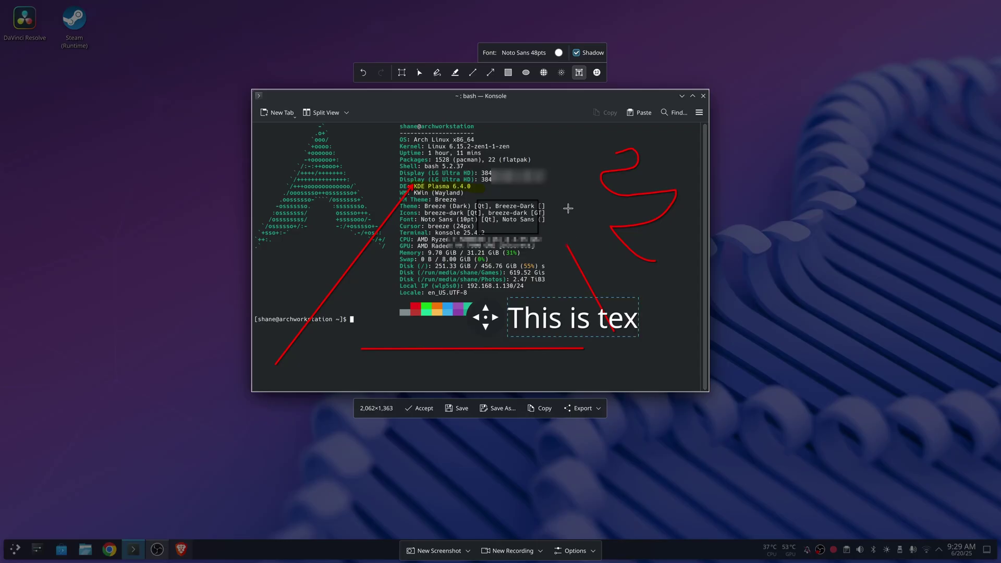
{"action": "type", "text": "t"}
{"action": "left_click", "coordinate": [596, 72]}
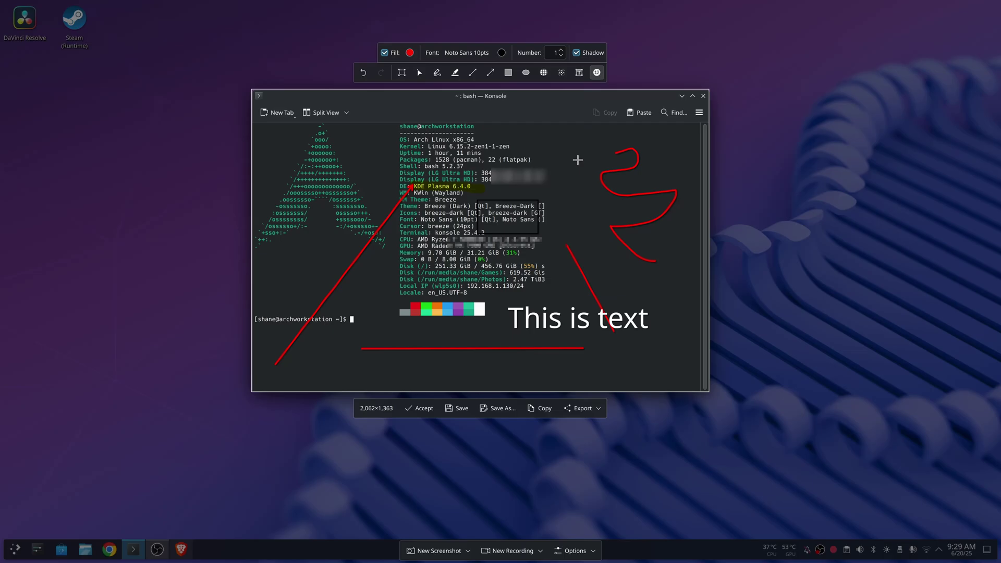
{"action": "left_click", "coordinate": [578, 160]}
Save the capture as Screenshot_20250620_093100.png in Screenshots, then close Spectacle and Konsole
{"action": "left_click", "coordinate": [496, 408]}
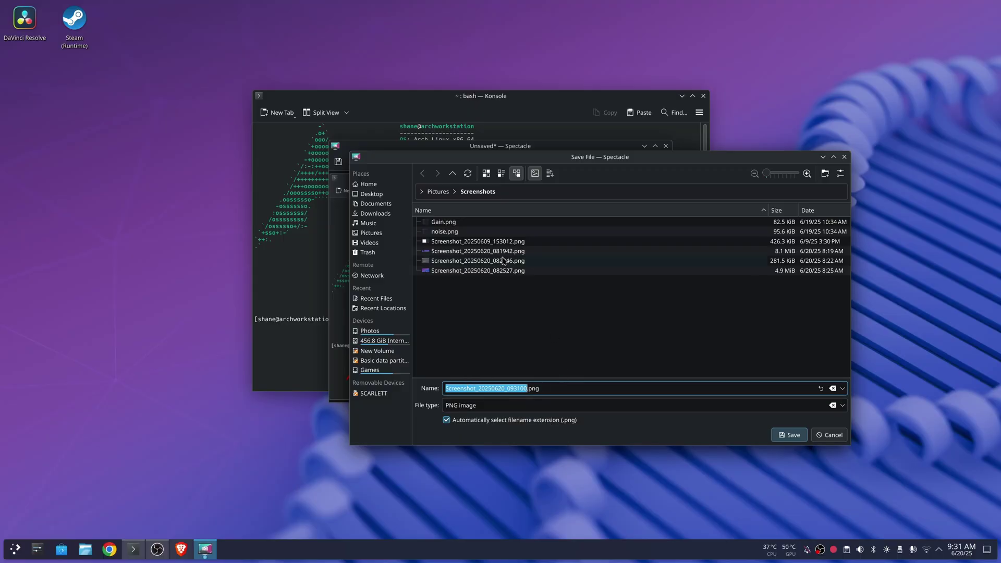
{"action": "left_click", "coordinate": [783, 438]}
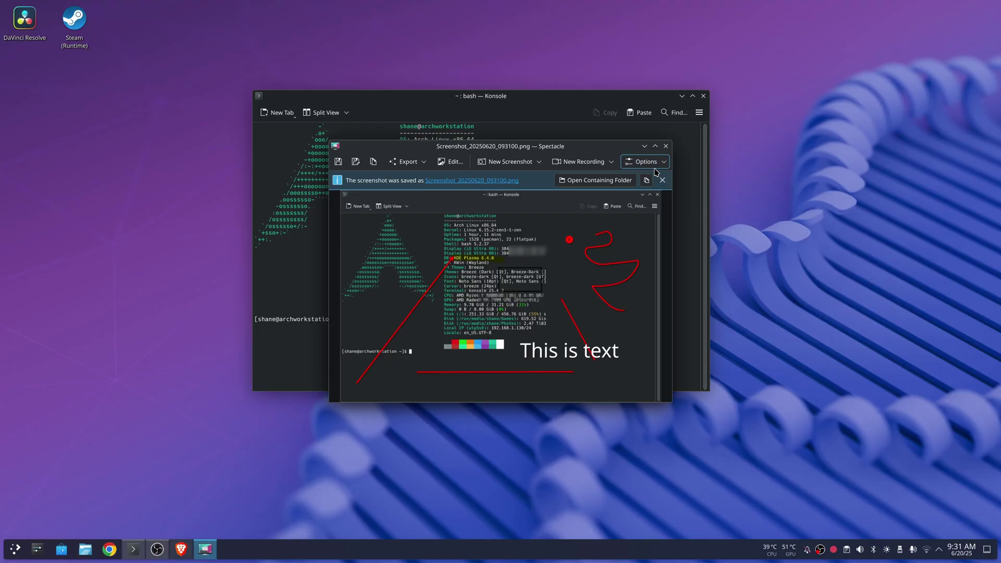
{"action": "left_click", "coordinate": [665, 145]}
{"action": "left_click", "coordinate": [703, 96]}
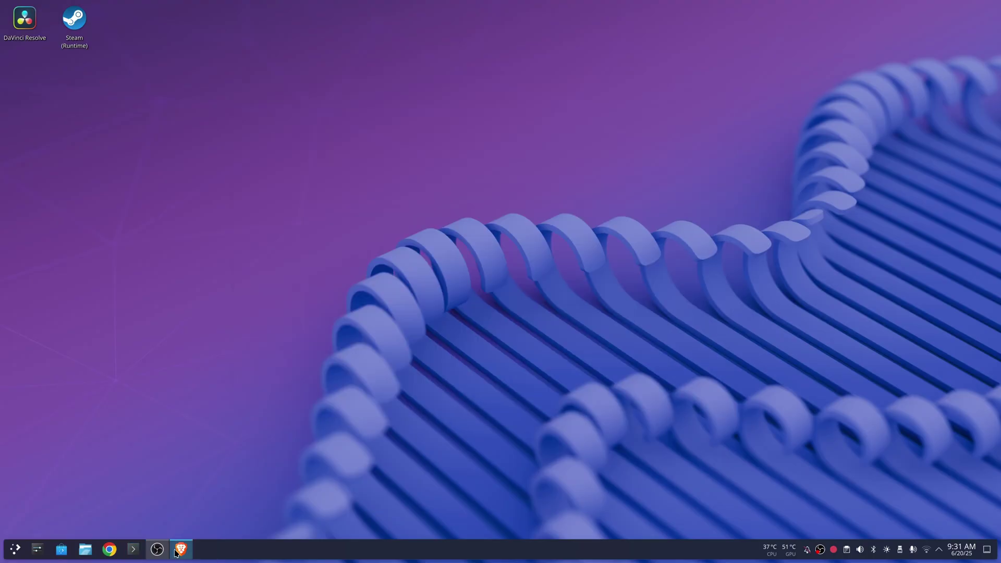
Restore Brave from the taskbar to the announcement's Highlights videos
{"action": "left_click", "coordinate": [181, 549]}
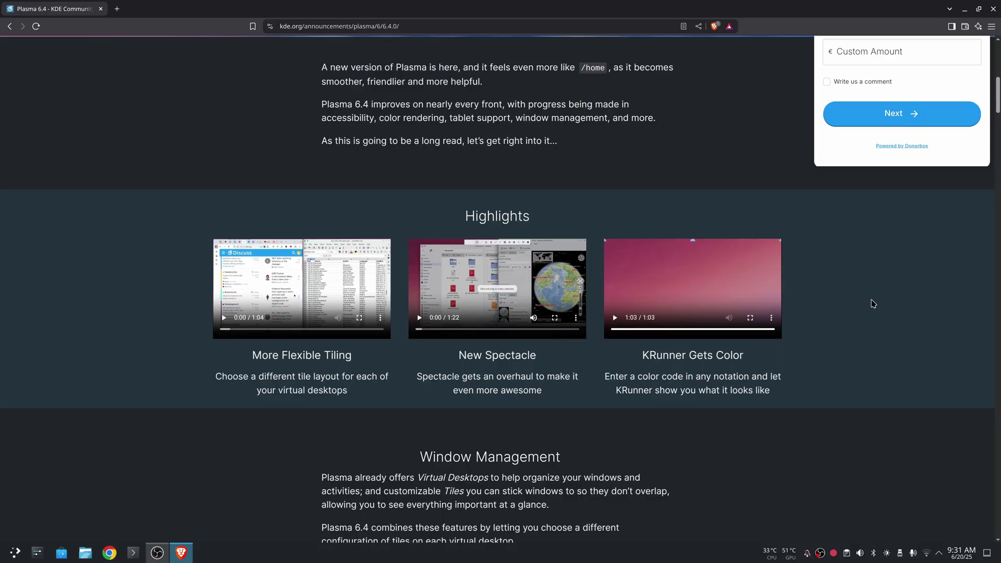
Minimize Brave, search KRunner for the colour #f5f0f4, and open KRunner's settings
{"action": "left_click", "coordinate": [965, 9]}
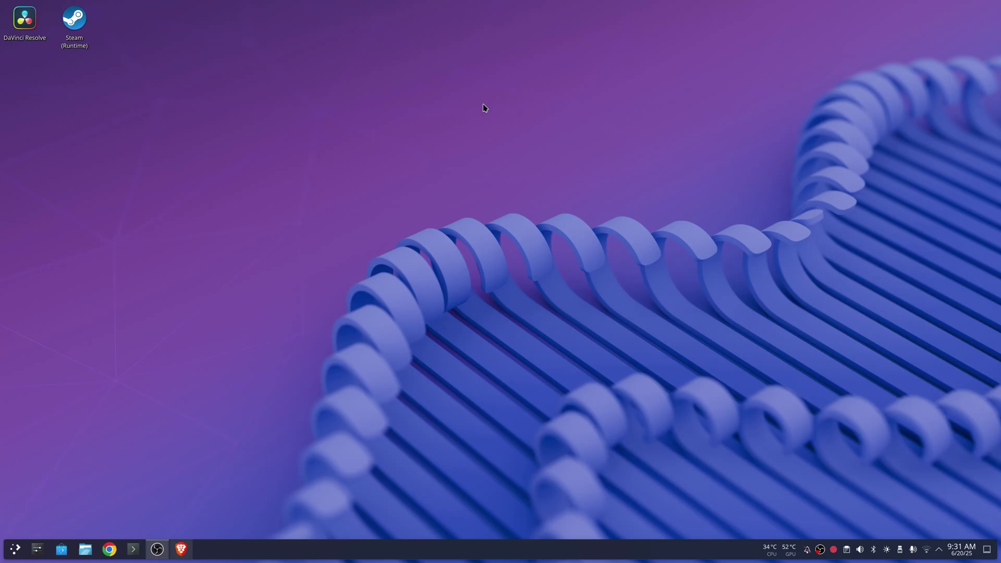
{"action": "key", "text": "alt+space"}
{"action": "key", "text": "BackSpace"}
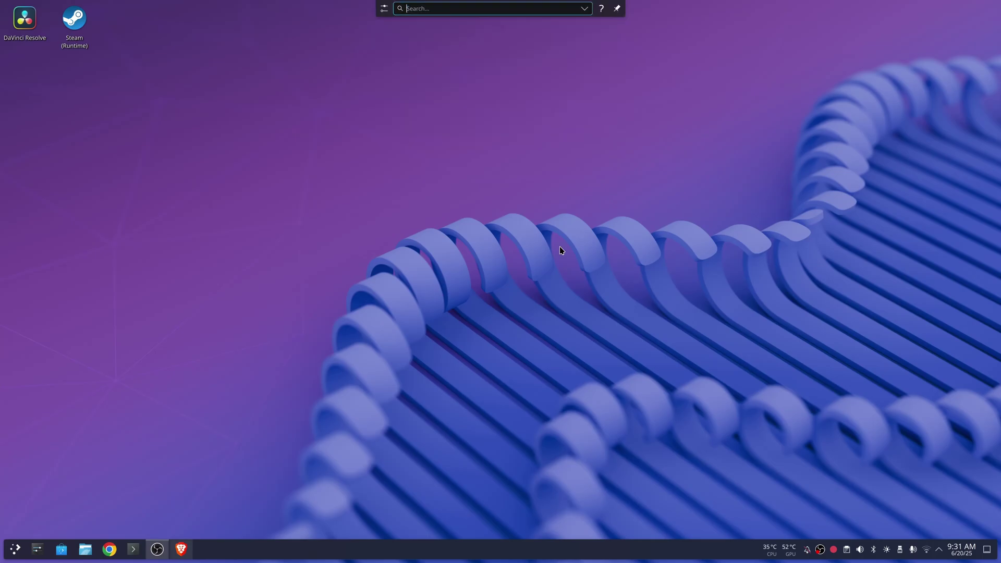
{"action": "type", "text": "#"}
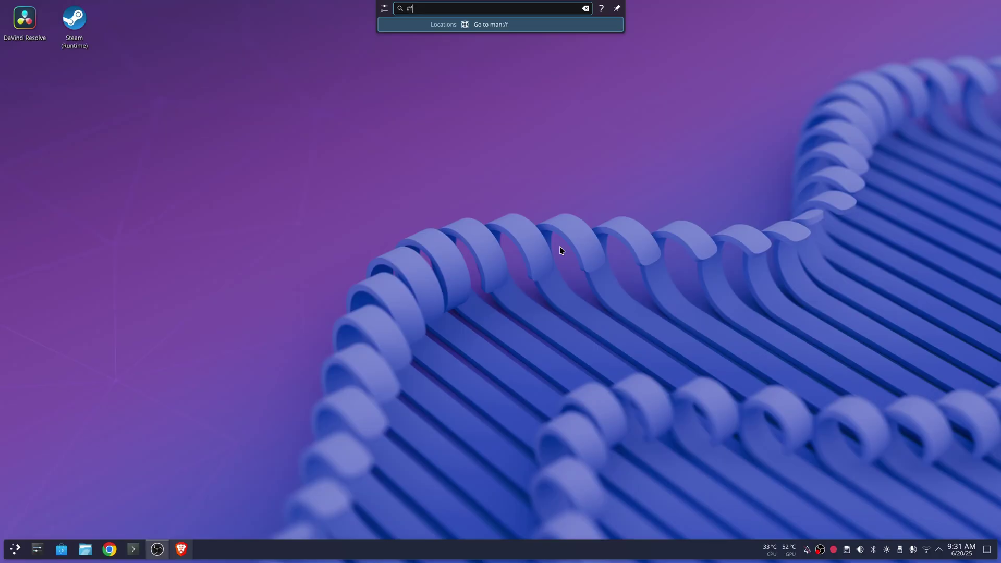
{"action": "type", "text": "f53"}
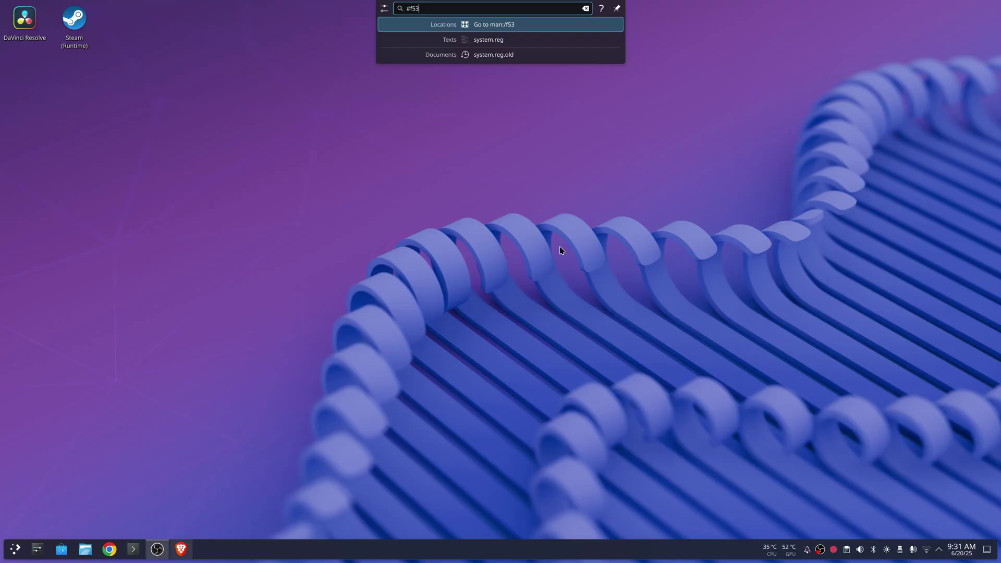
{"action": "key", "text": "BackSpace"}
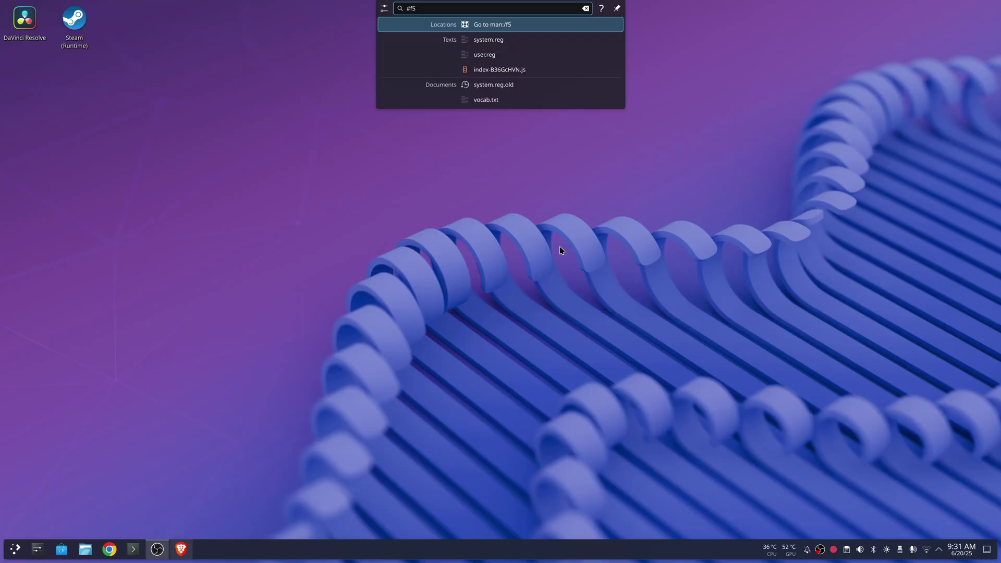
{"action": "type", "text": "f"}
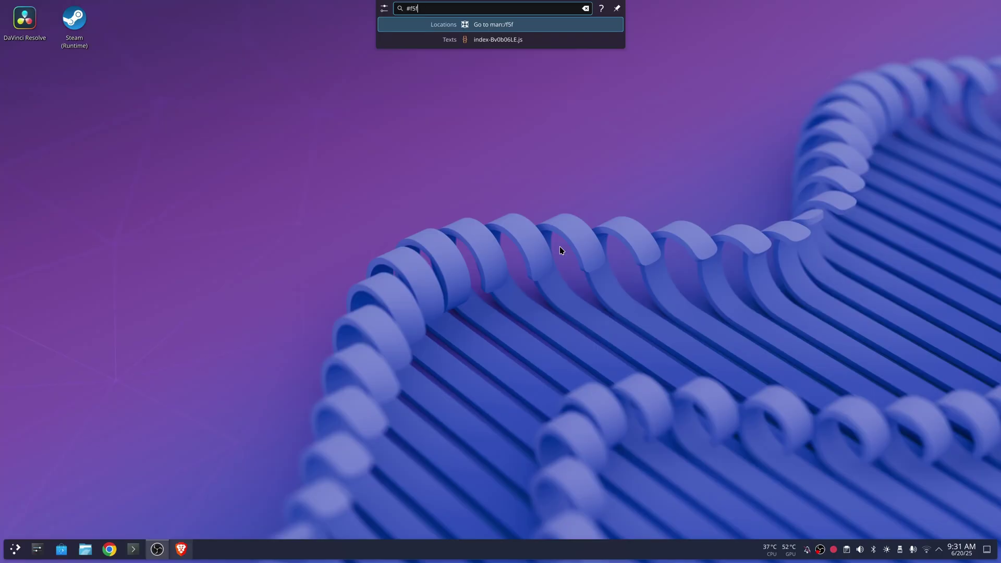
{"action": "type", "text": "0f4"}
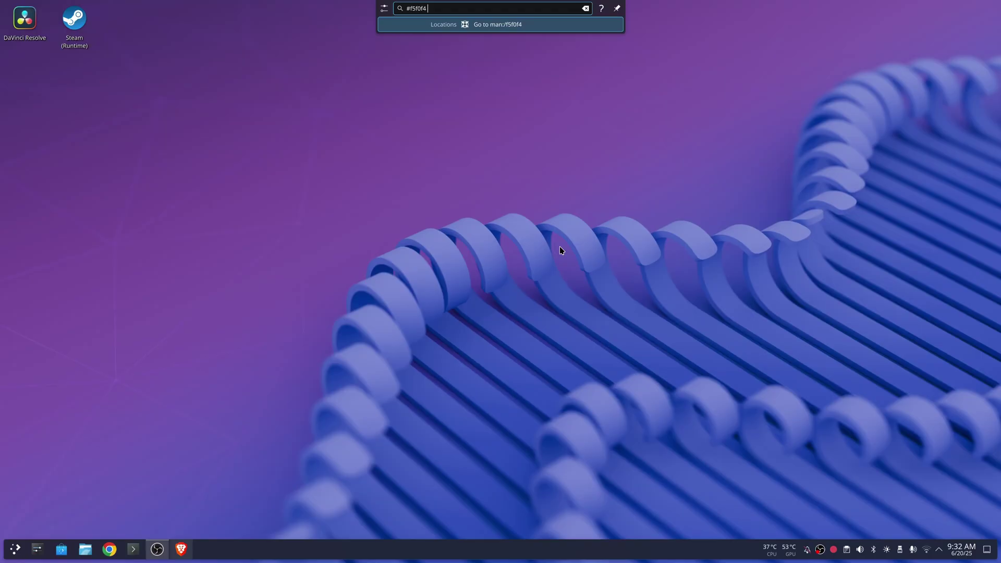
{"action": "key", "text": "ctrl+shift+comma"}
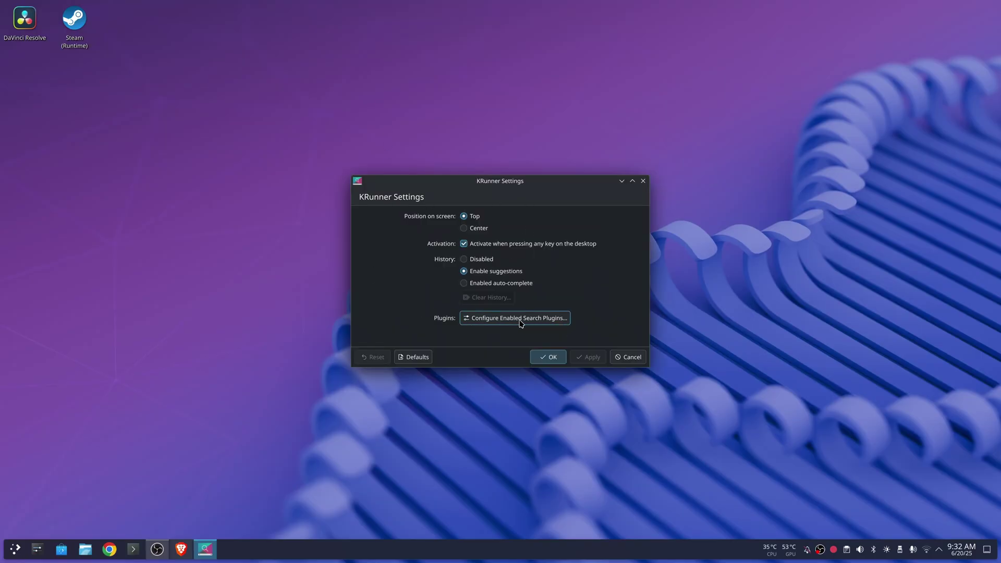
Review the enabled Plasma Search plugins in System Settings, then close it
{"action": "left_click", "coordinate": [538, 322]}
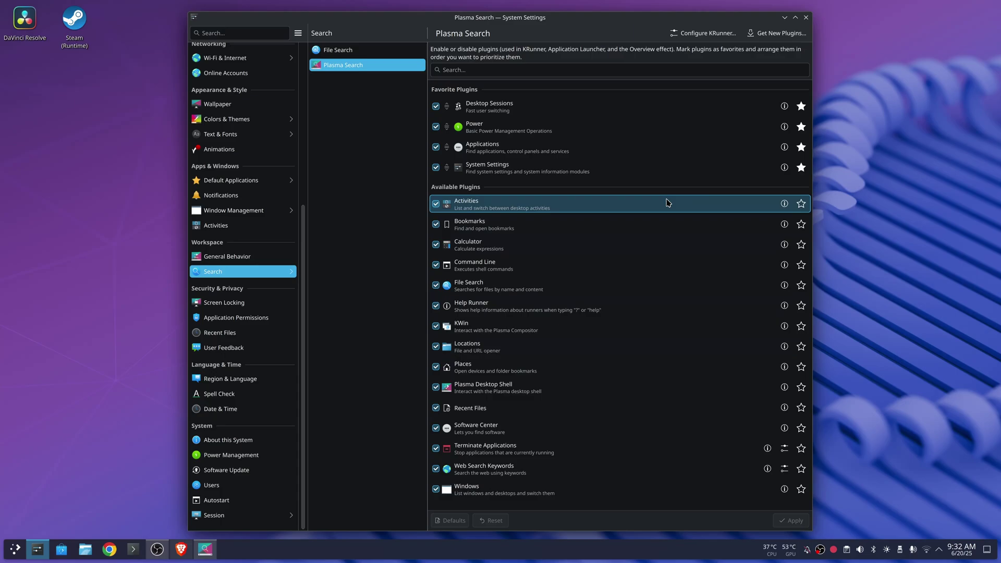
{"action": "left_click", "coordinate": [806, 20]}
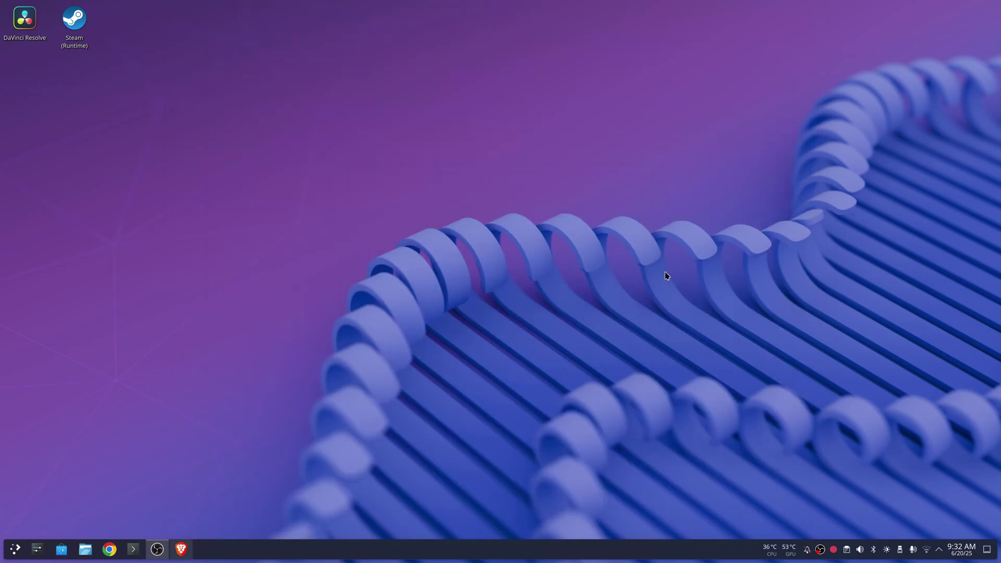
Play the KRunner Gets Color highlight video full screen, then exit full screen back to the page
{"action": "left_click", "coordinate": [189, 552]}
{"action": "left_click", "coordinate": [615, 317]}
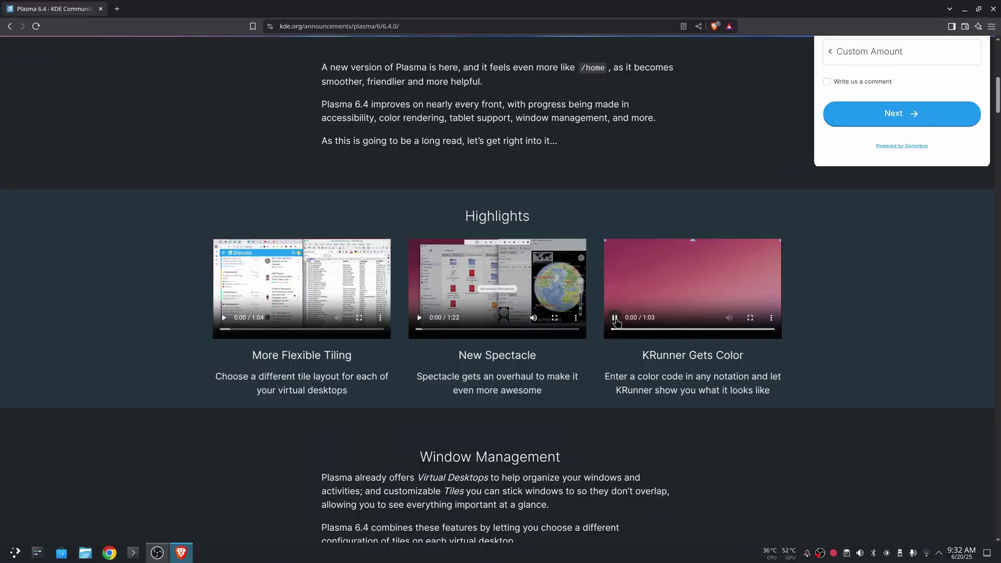
{"action": "left_click", "coordinate": [750, 317]}
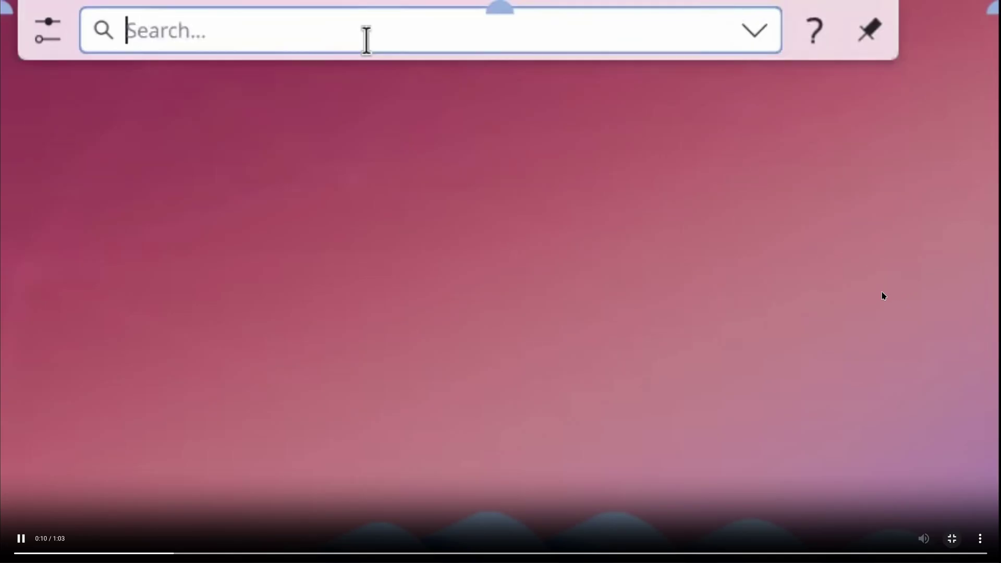
{"action": "key", "text": "Escape"}
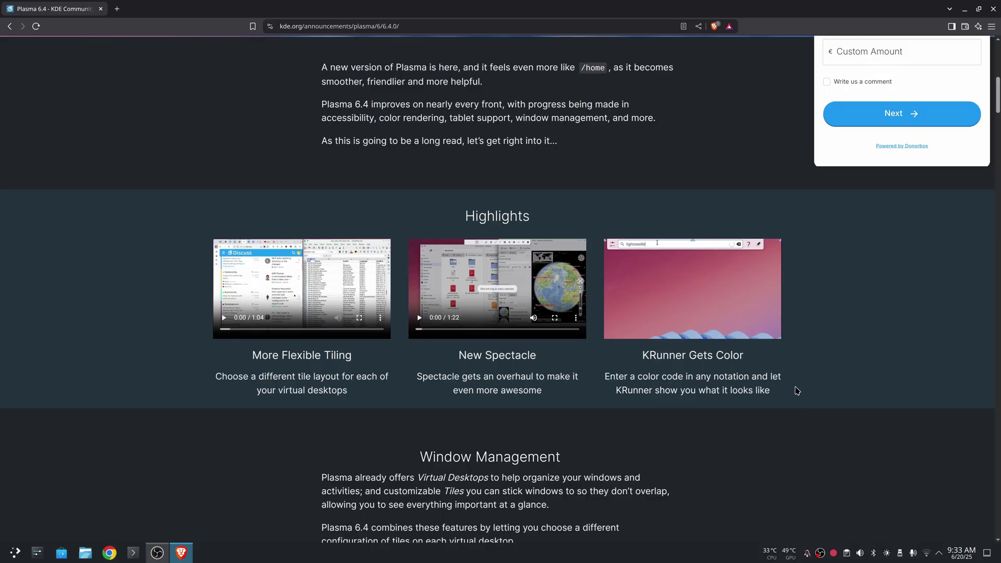
Scroll the announcement to the Breeze Dark paragraph and highlight its Breeze Dark phrase
{"action": "scroll", "coordinate": [753, 377], "scroll_direction": "down", "scroll_amount": 7}
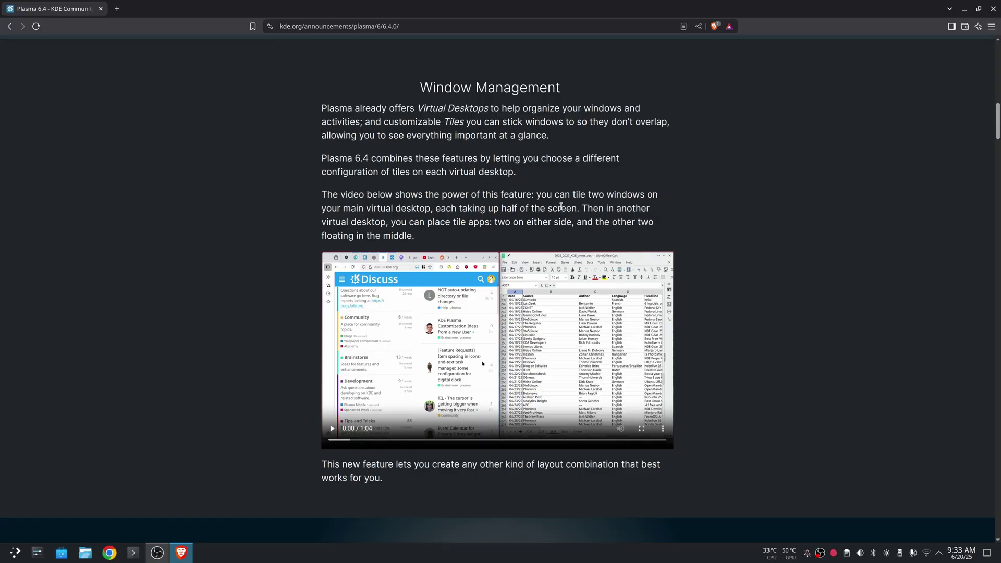
{"action": "scroll", "coordinate": [754, 235], "scroll_direction": "down", "scroll_amount": 10}
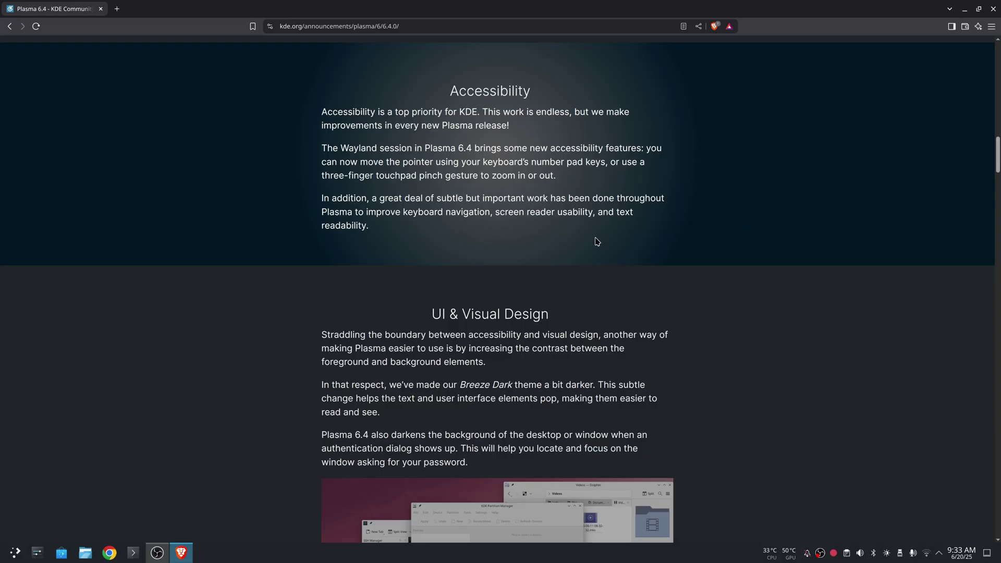
{"action": "scroll", "coordinate": [858, 335], "scroll_direction": "down", "scroll_amount": 4}
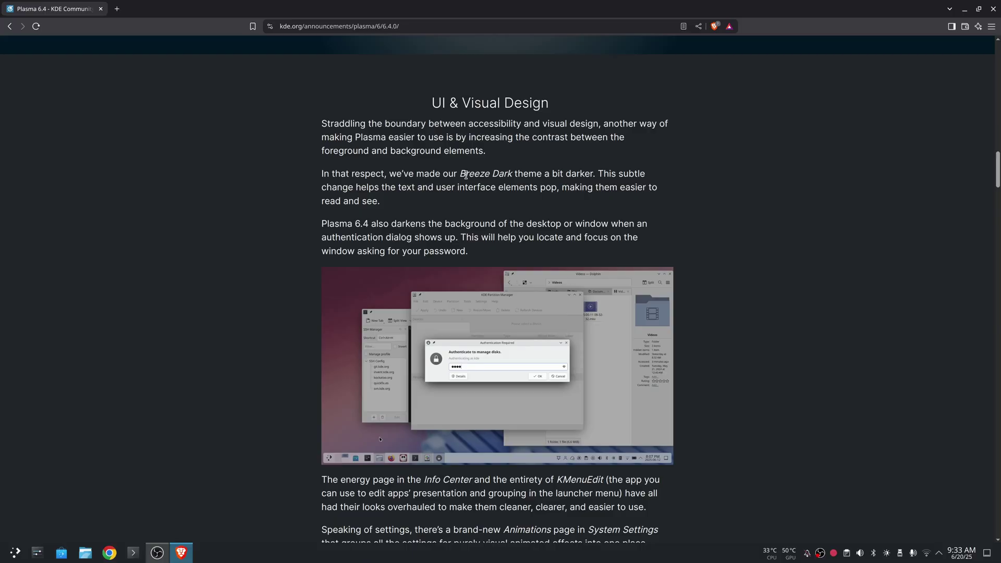
{"action": "left_click_drag", "start_coordinate": [453, 173], "coordinate": [549, 178]}
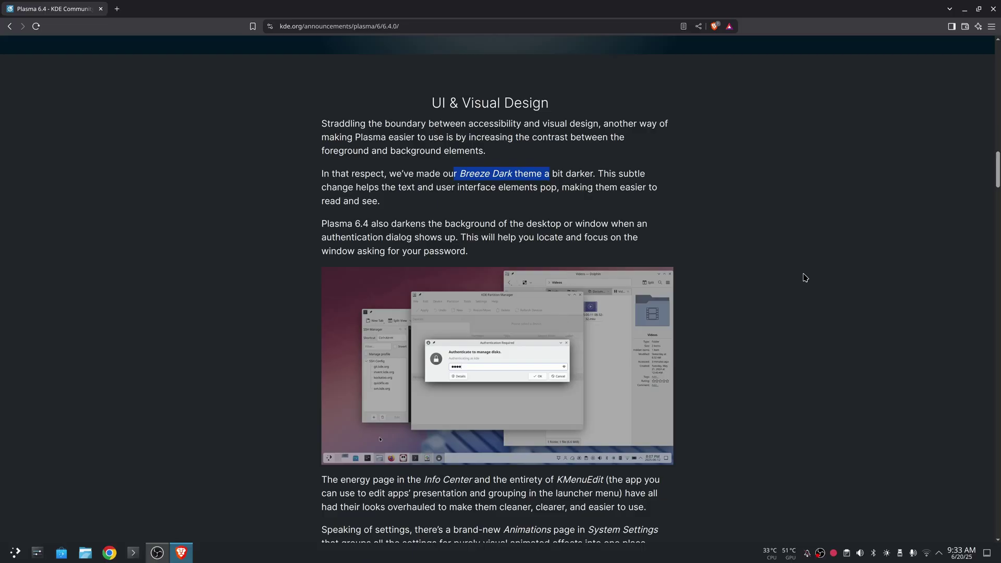
{"action": "scroll", "coordinate": [453, 260], "scroll_direction": "down", "scroll_amount": 5}
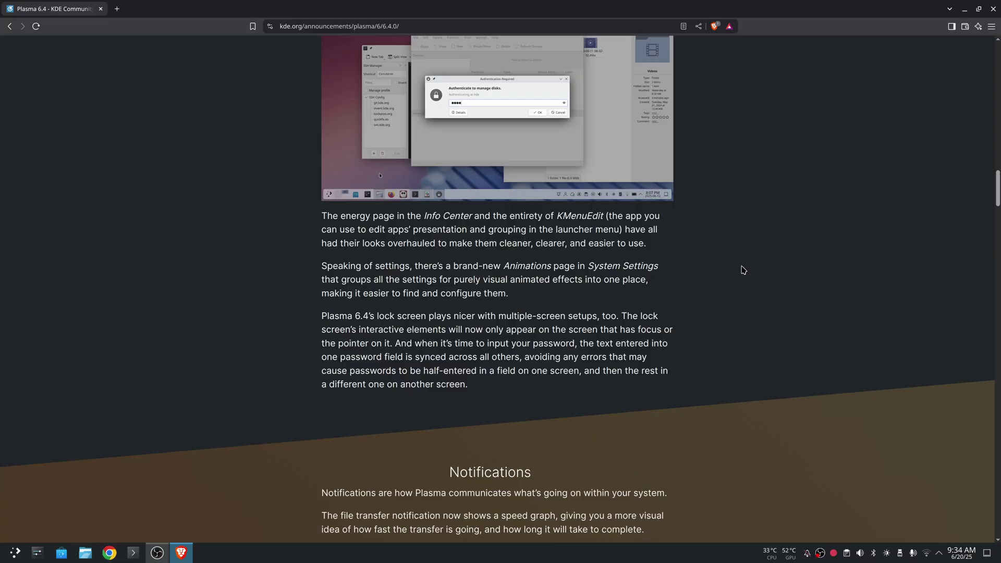
{"action": "scroll", "coordinate": [813, 334], "scroll_direction": "up", "scroll_amount": 3}
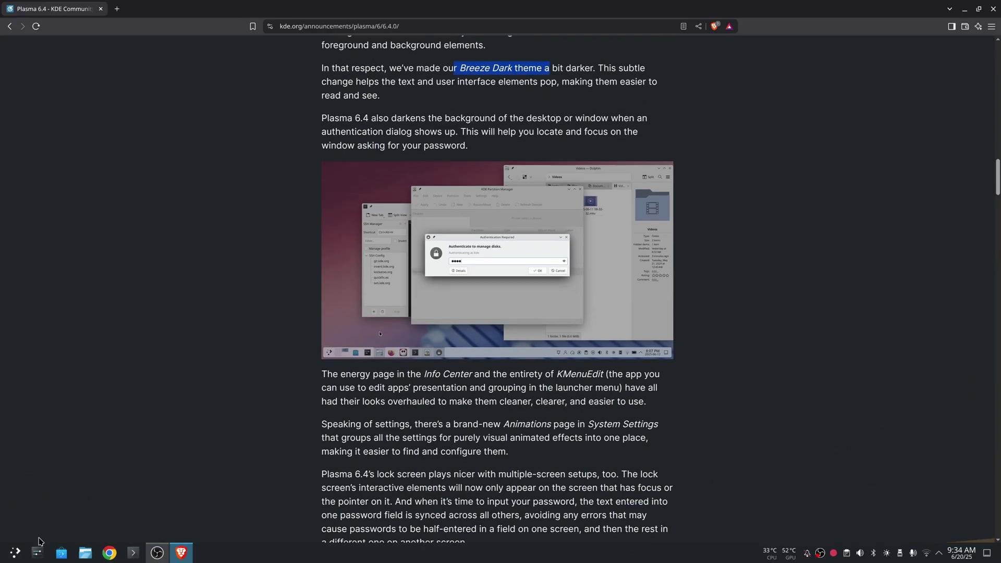
{"action": "left_click", "coordinate": [16, 553]}
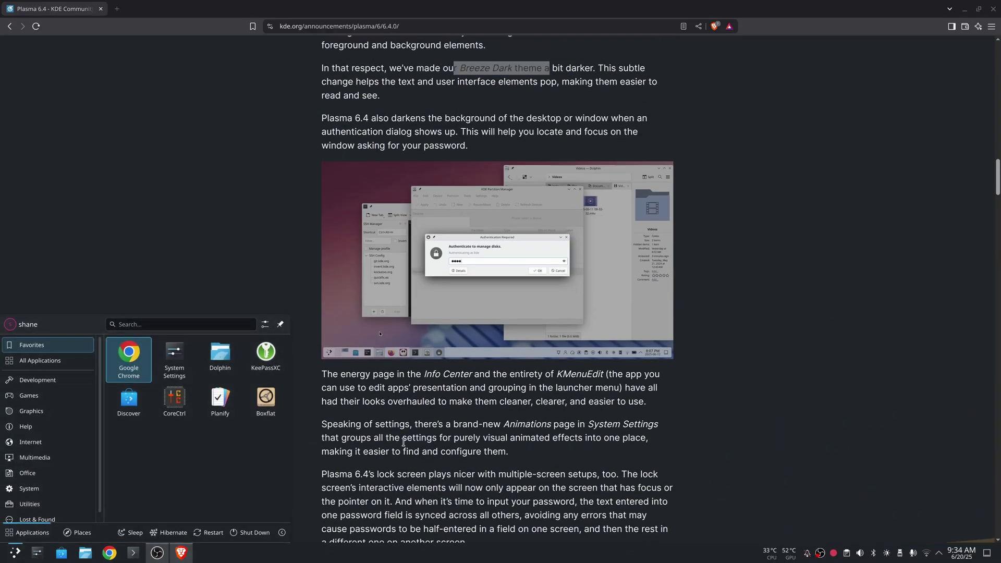
{"action": "type", "text": "oghma"}
{"action": "key", "text": "Return"}
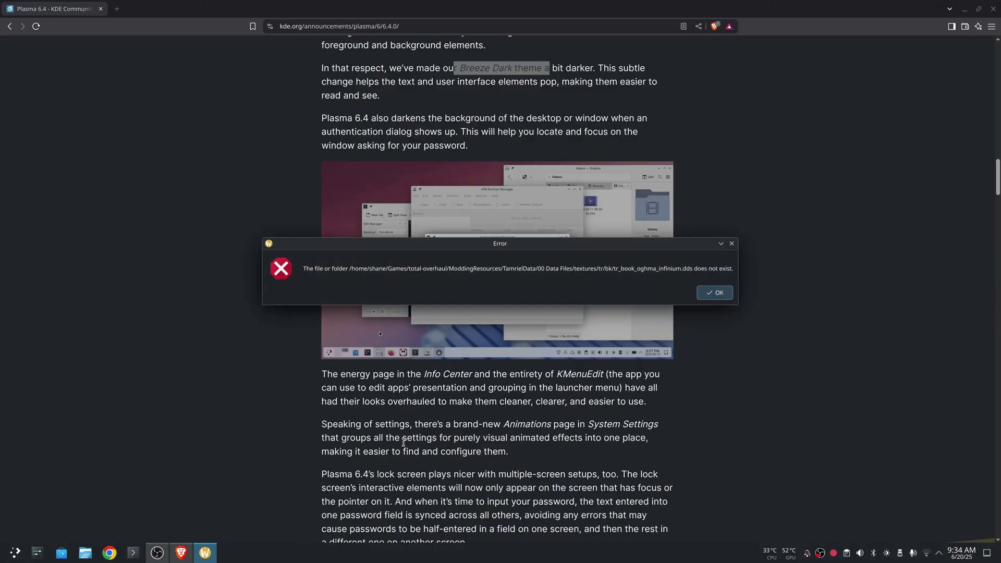
{"action": "left_click", "coordinate": [712, 292]}
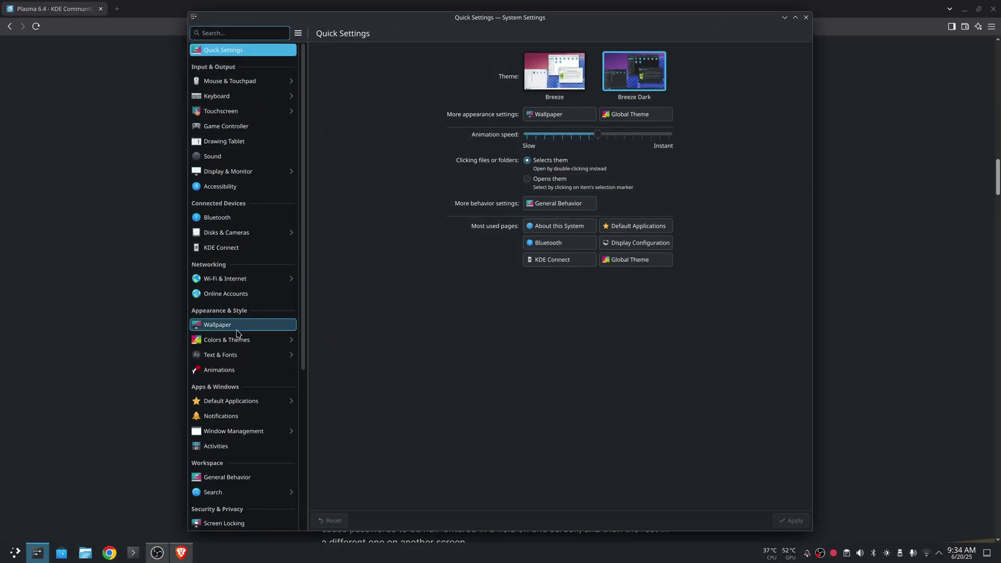
{"action": "scroll", "coordinate": [201, 324], "scroll_direction": "down", "scroll_amount": 8}
{"action": "left_click", "coordinate": [228, 440]}
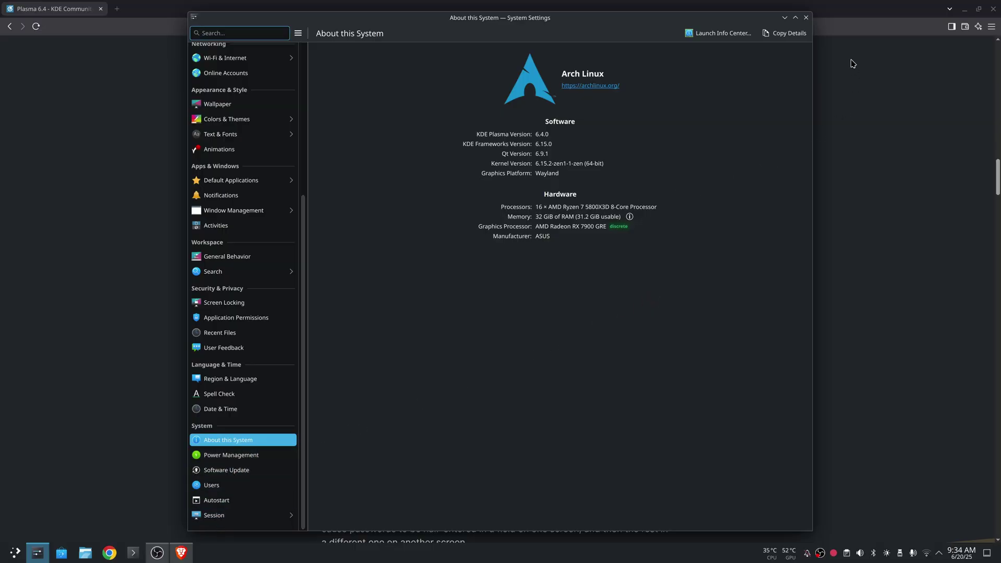
{"action": "left_click", "coordinate": [805, 18]}
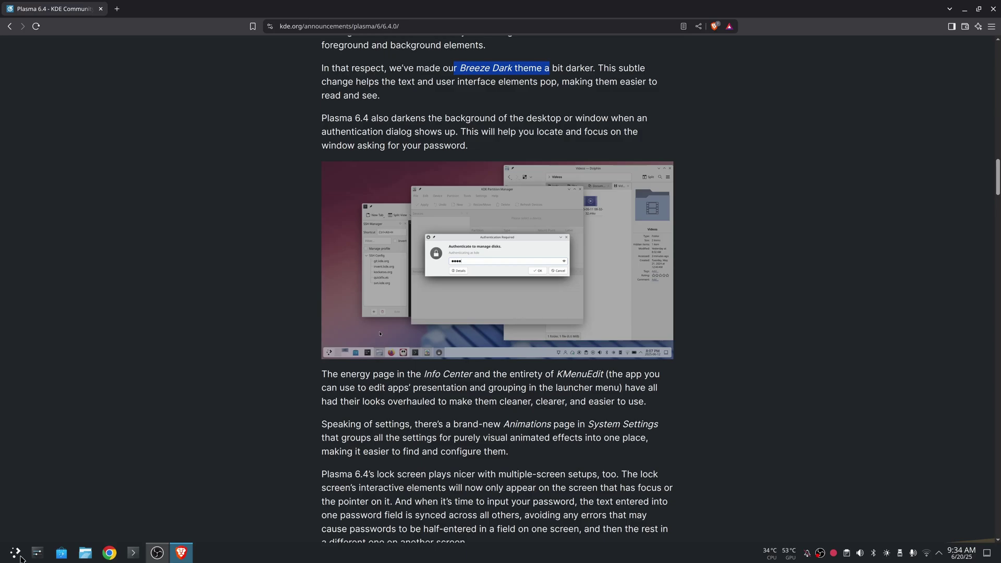
{"action": "left_click", "coordinate": [15, 552]}
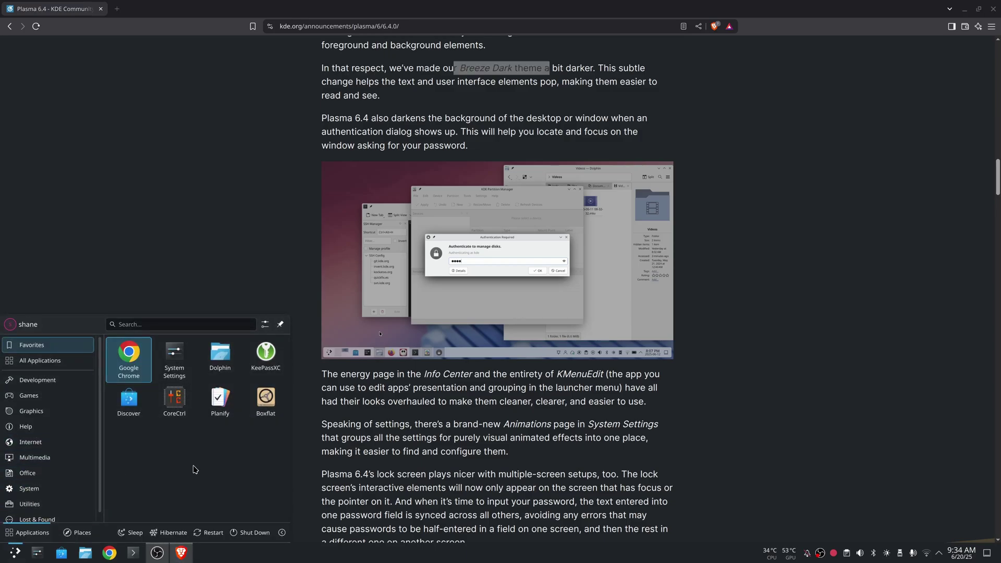
{"action": "type", "text": "sys"}
{"action": "key", "text": "Down"}
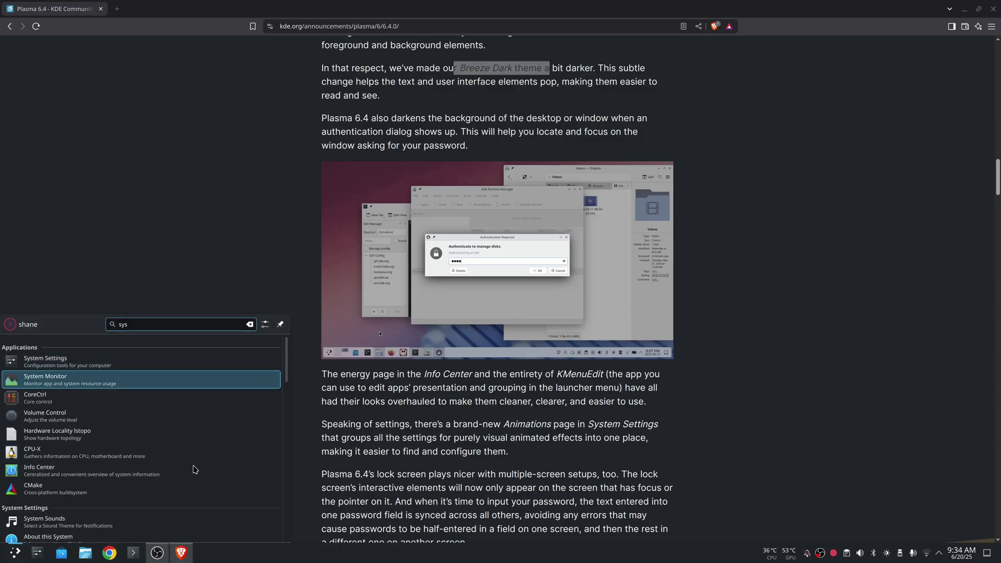
{"action": "key", "text": "Return"}
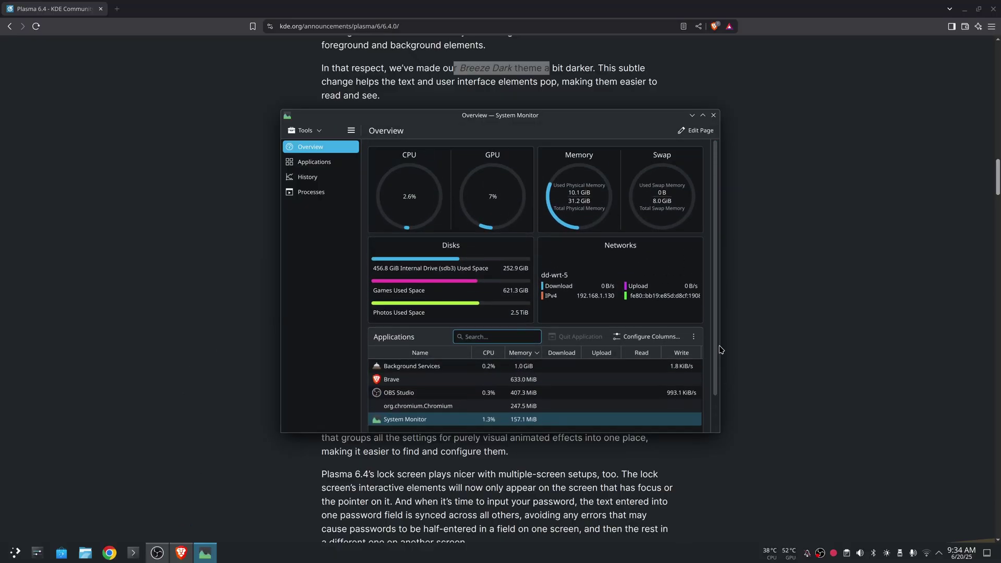
{"action": "left_click_drag", "start_coordinate": [719, 432], "coordinate": [829, 512]}
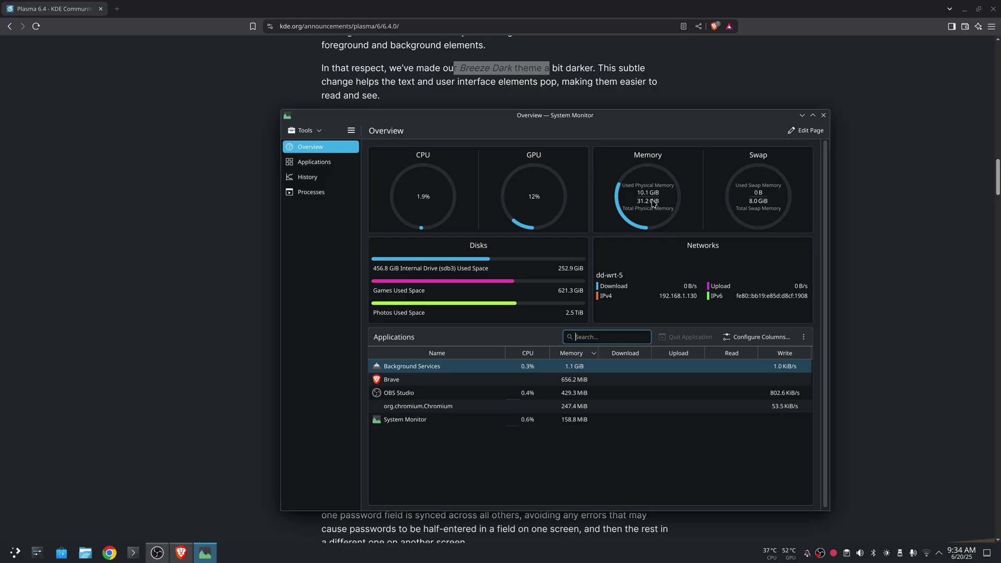
{"action": "left_click", "coordinate": [324, 163]}
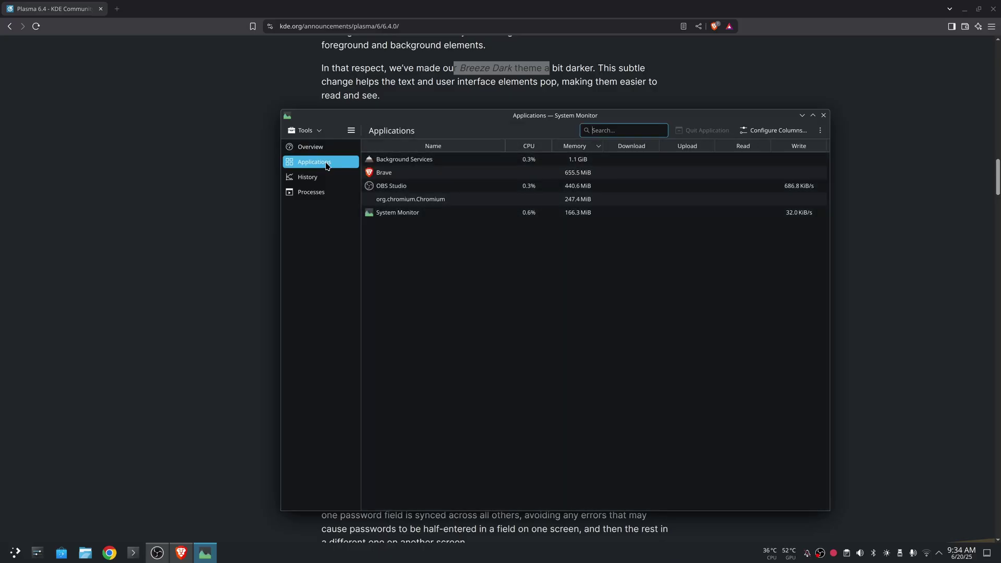
{"action": "left_click", "coordinate": [308, 178]}
{"action": "scroll", "coordinate": [641, 353], "scroll_direction": "down", "scroll_amount": 3}
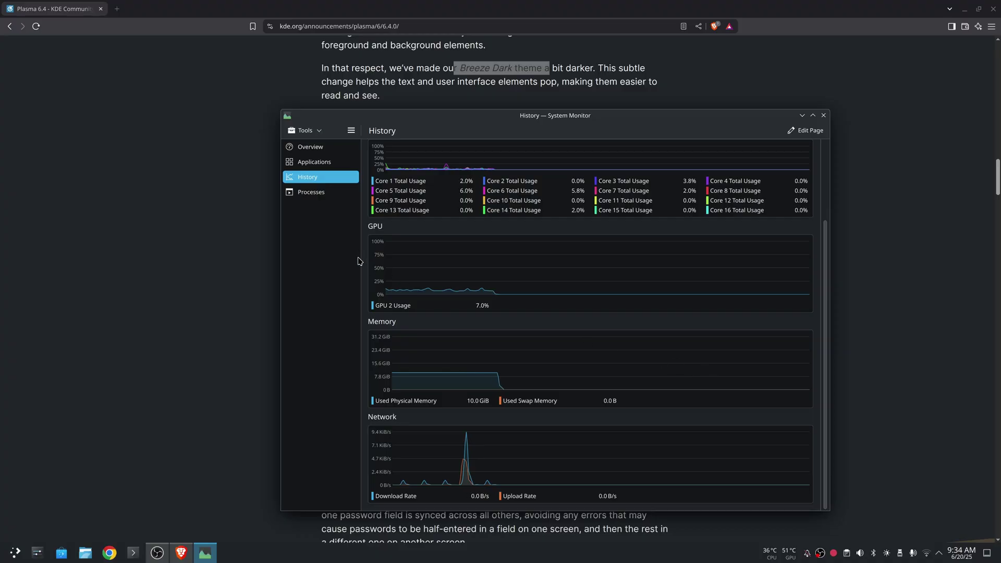
{"action": "left_click", "coordinate": [319, 192]}
{"action": "left_click", "coordinate": [311, 147]}
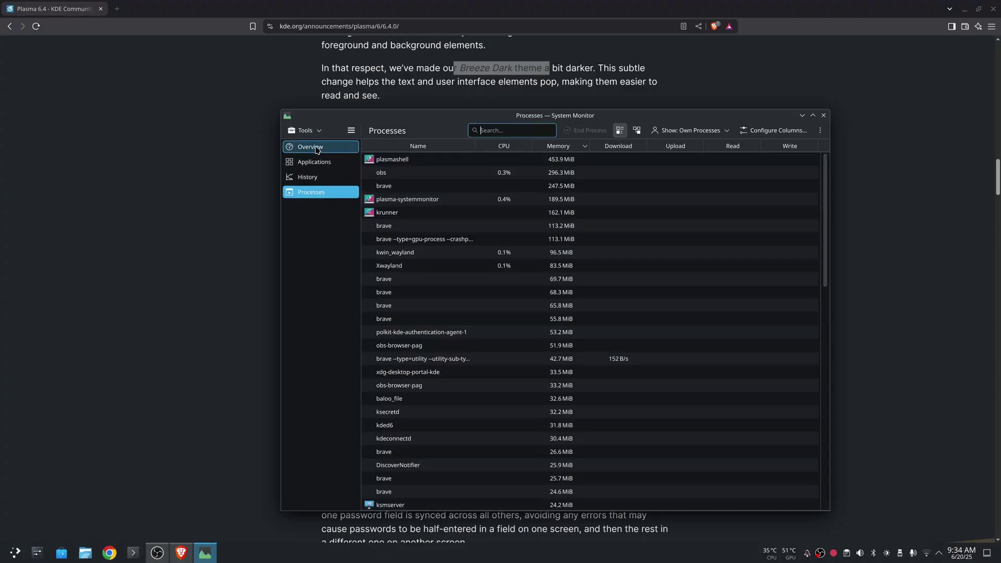
{"action": "left_click", "coordinate": [823, 115]}
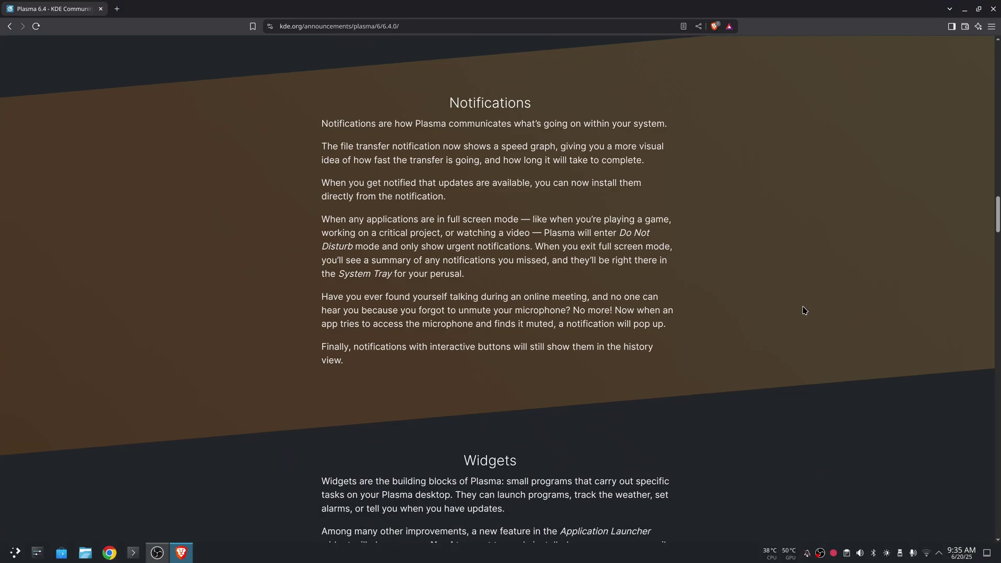
{"action": "scroll", "coordinate": [804, 310], "scroll_direction": "down", "scroll_amount": 7}
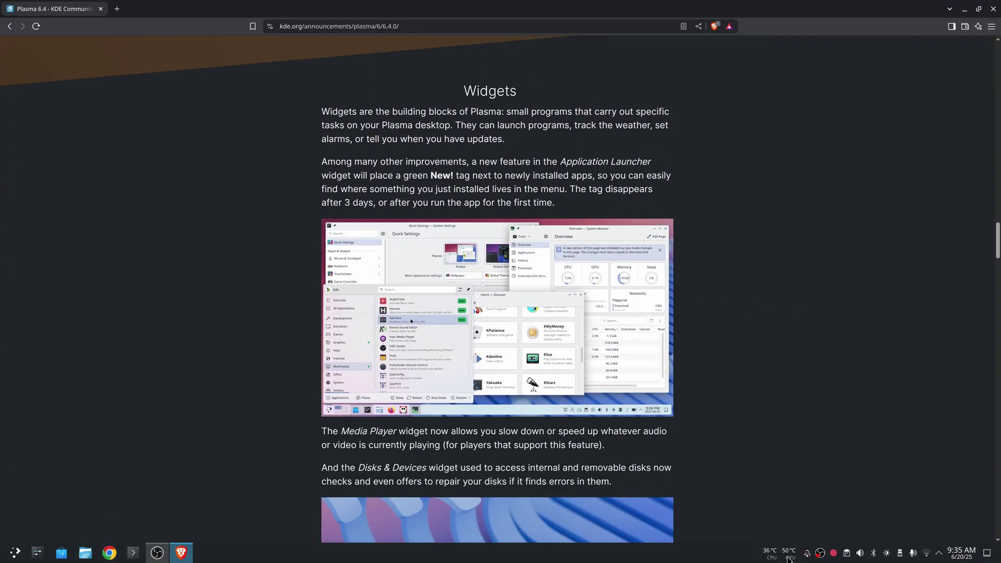
Scroll past the Widgets and Disks & Devices parts to the Drawing Tablet stylus screenshot
{"action": "mouse_move", "coordinate": [787, 558]}
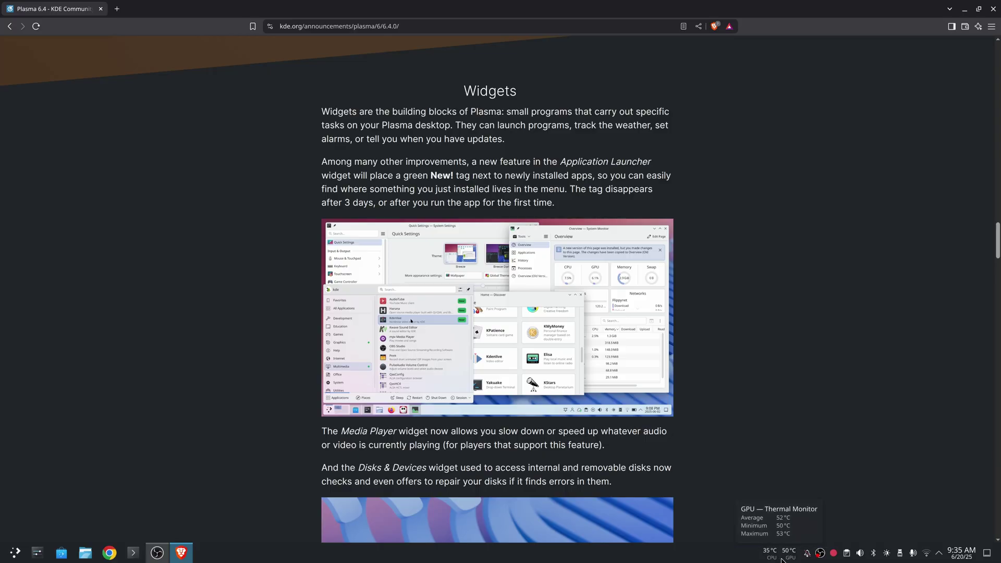
{"action": "scroll", "coordinate": [746, 328], "scroll_direction": "down", "scroll_amount": 8}
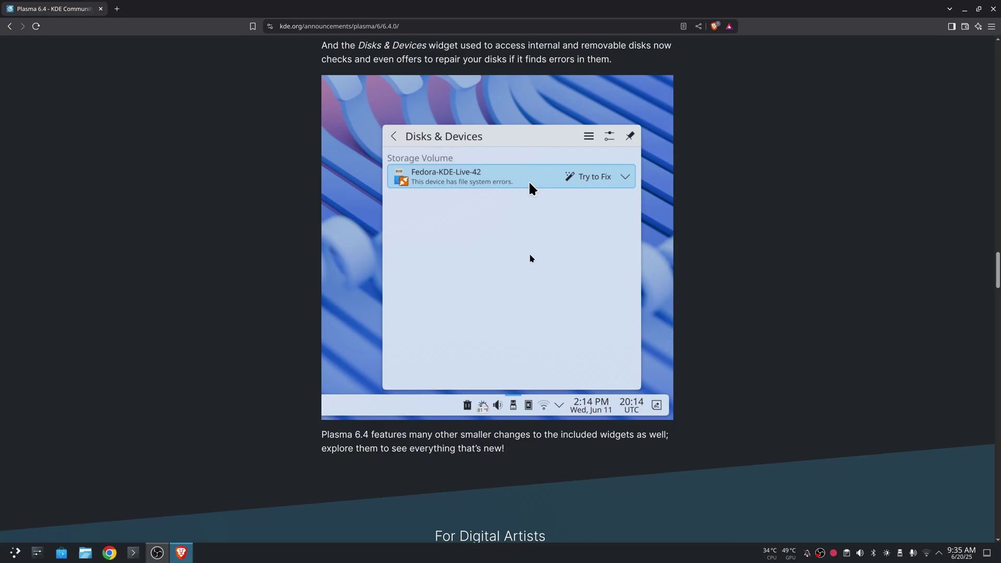
{"action": "scroll", "coordinate": [753, 385], "scroll_direction": "up", "scroll_amount": 3}
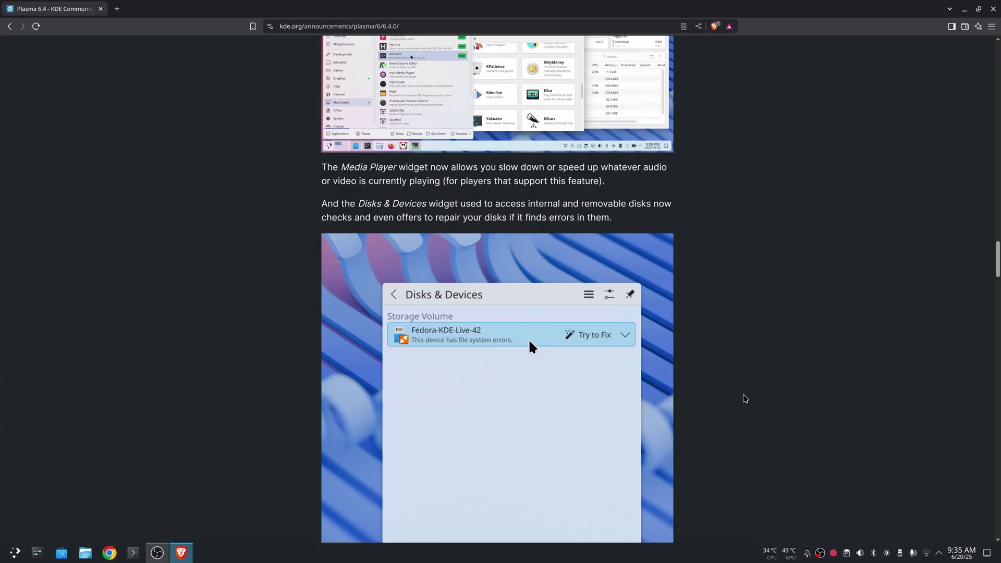
{"action": "scroll", "coordinate": [735, 368], "scroll_direction": "down", "scroll_amount": 10}
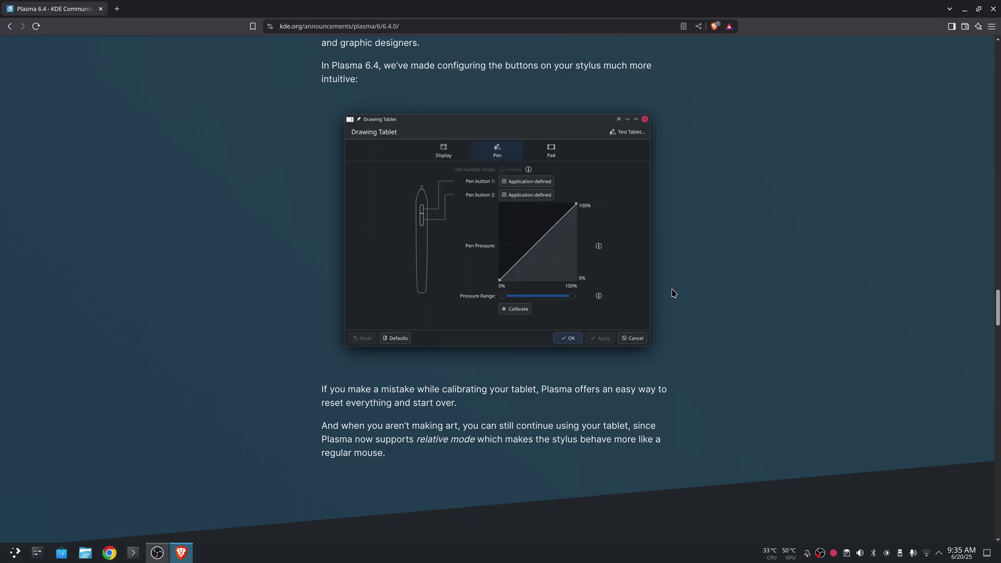
Map the drawing tablet to the LG Ultra HD (0,0 2259×1271) screen
{"action": "left_click", "coordinate": [37, 552]}
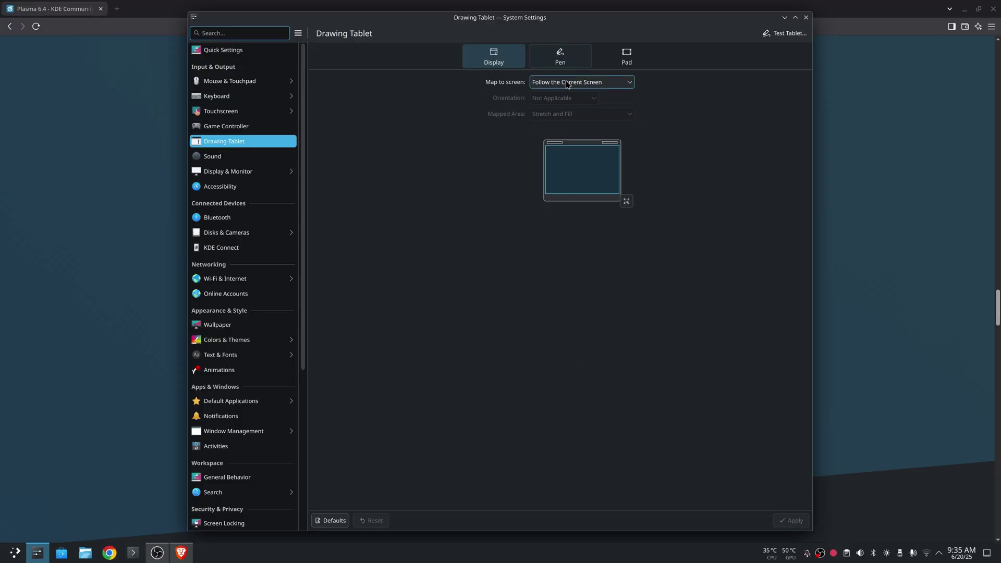
{"action": "left_click", "coordinate": [590, 85]}
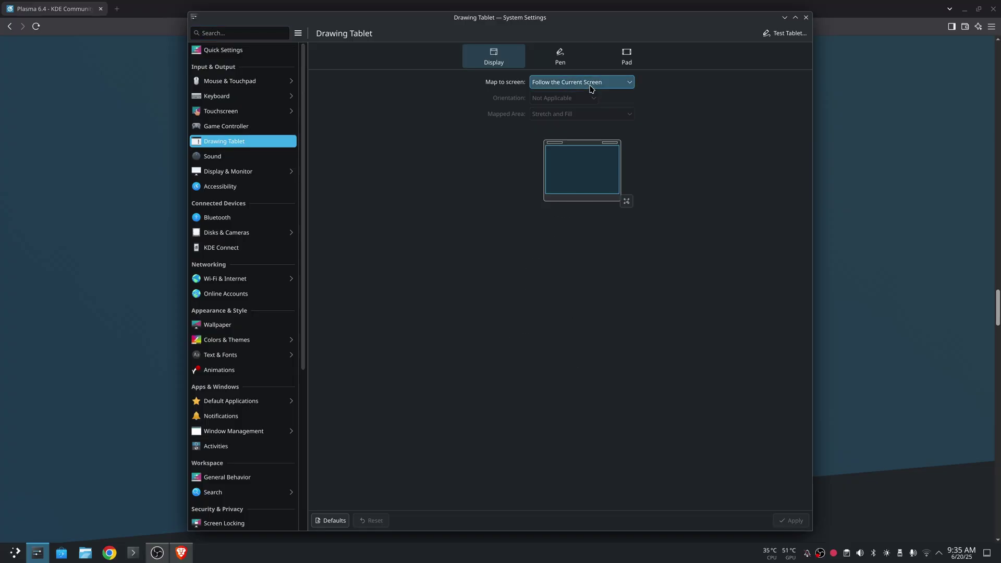
{"action": "left_click", "coordinate": [580, 128]}
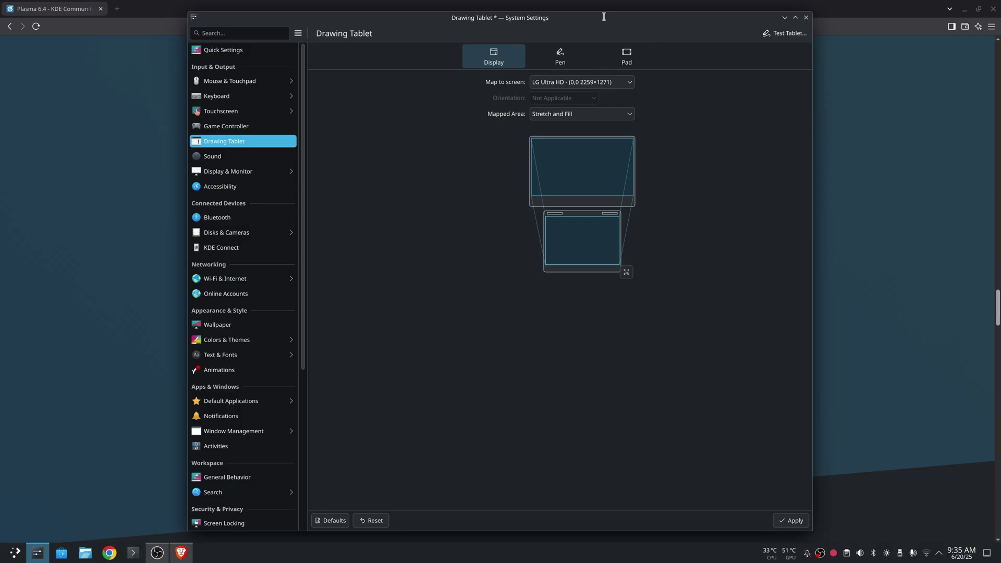
{"action": "left_click_drag", "start_coordinate": [605, 26], "coordinate": [590, 13]}
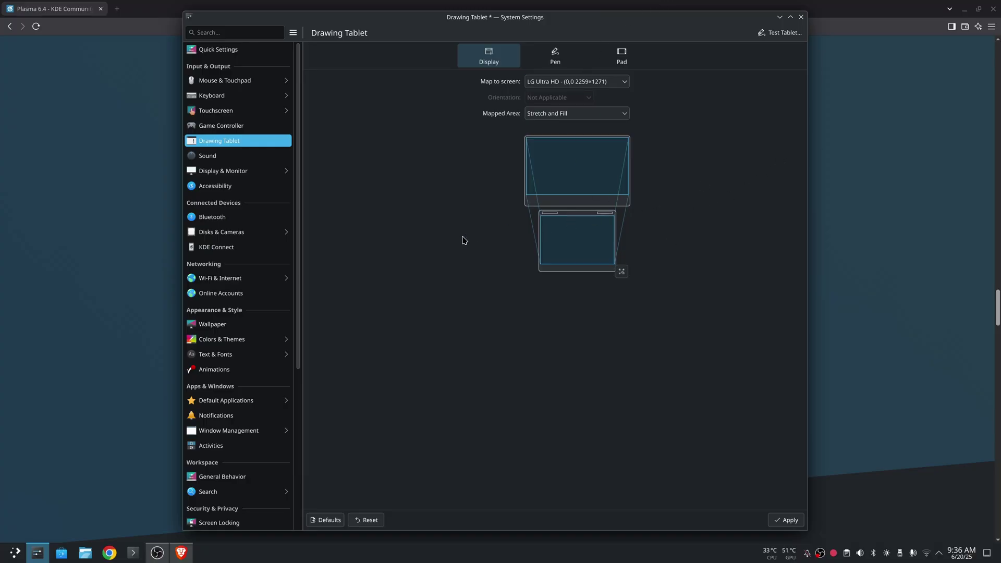
On the Pen tab, inspect pen button 1 and 2 action choices, leaving both Application-defined
{"action": "key", "text": "alt+Tab"}
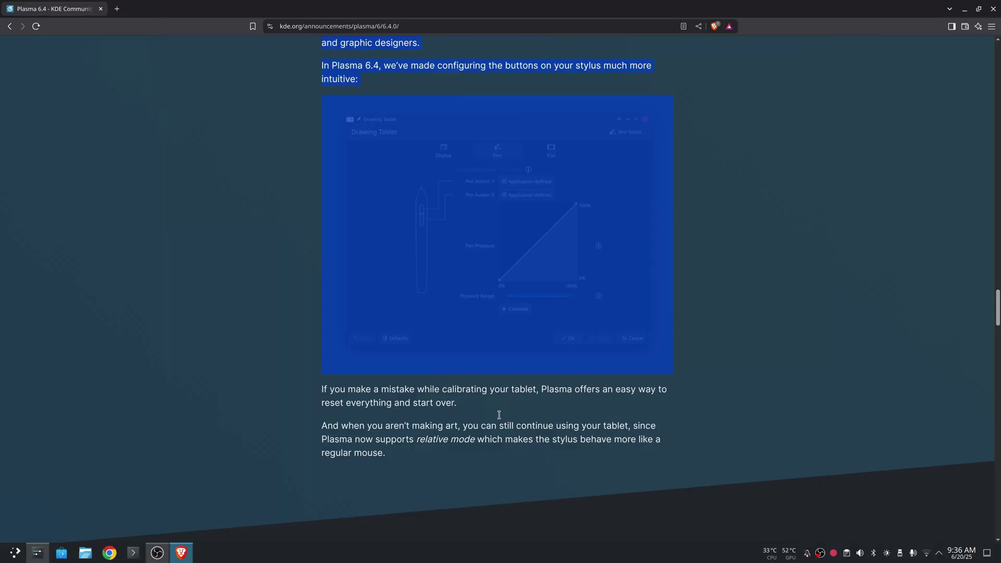
{"action": "left_click", "coordinate": [37, 554]}
{"action": "left_click", "coordinate": [555, 55]}
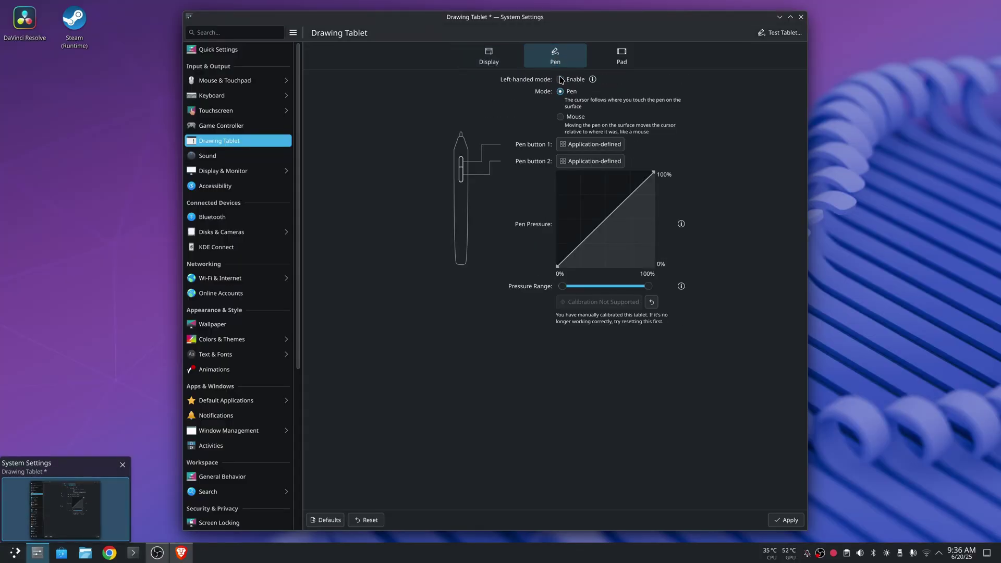
{"action": "left_click", "coordinate": [585, 147]}
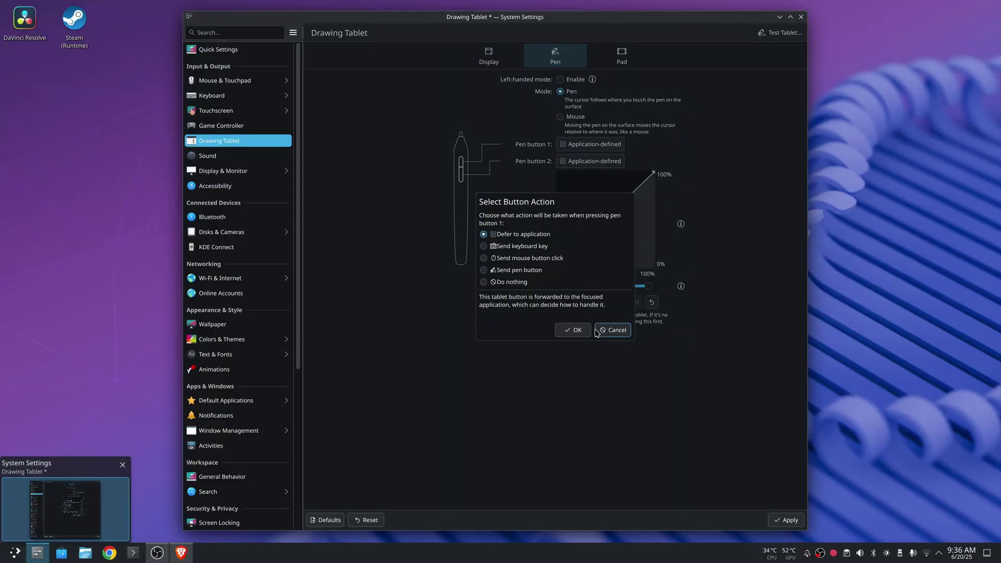
{"action": "left_click", "coordinate": [618, 334]}
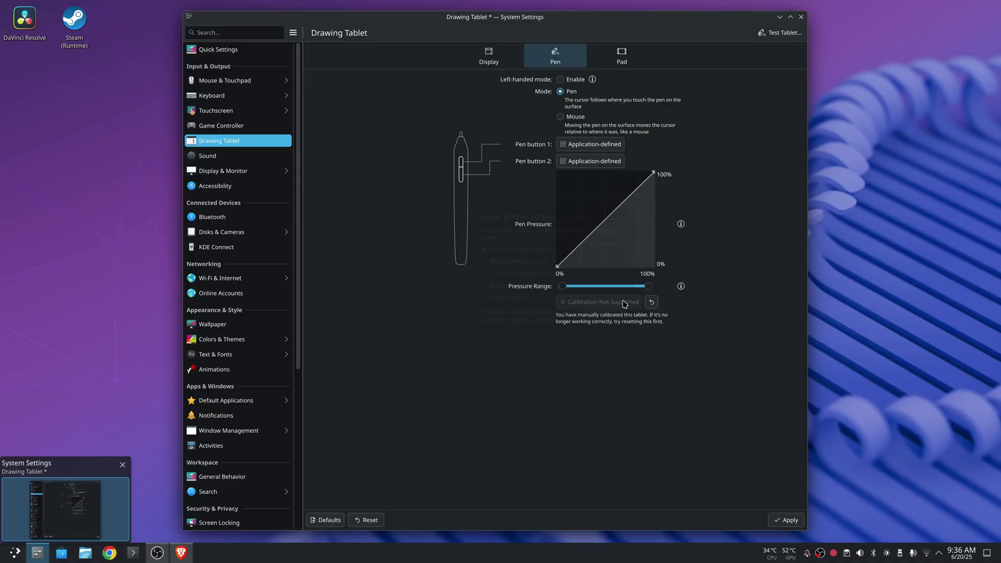
{"action": "left_click", "coordinate": [585, 162]}
{"action": "key", "text": "Escape"}
Review the seven Application-defined pad buttons, then return to the Display tab's LG Ultra HD mapping
{"action": "left_click", "coordinate": [621, 54]}
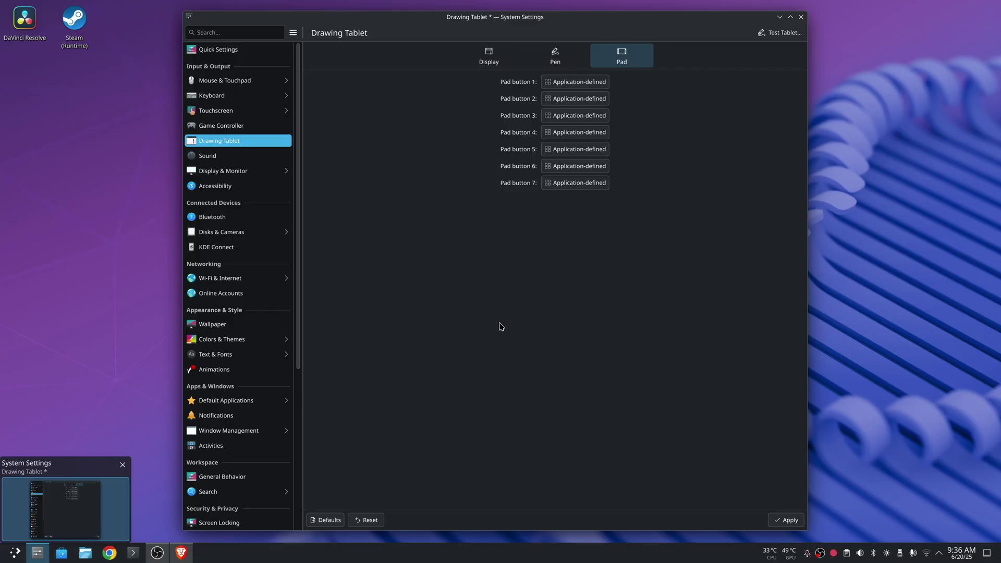
{"action": "left_click", "coordinate": [488, 56]}
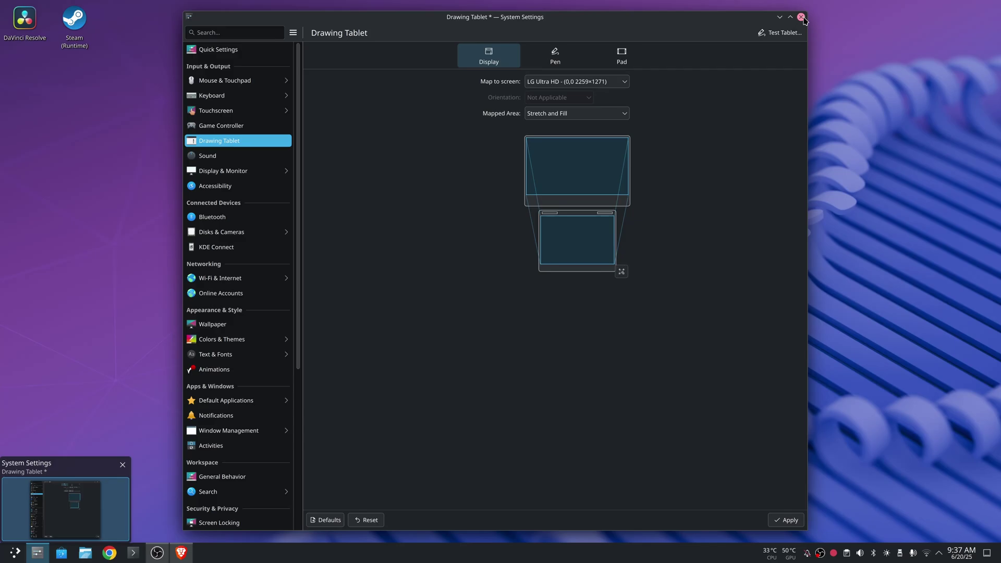
Close System Settings from its taskbar preview, dismissing the unsaved-changes prompt
{"action": "left_click", "coordinate": [825, 92]}
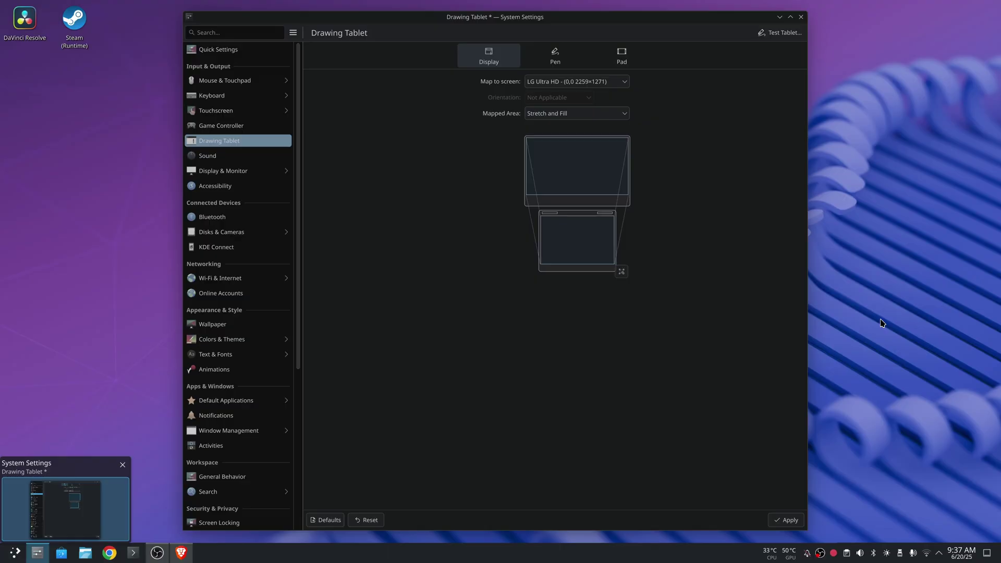
{"action": "left_click", "coordinate": [122, 464]}
{"action": "left_click", "coordinate": [511, 290]}
Check the Wacom tablet's 90% battery in the tray's Power and Battery popup, then dismiss it
{"action": "left_click", "coordinate": [938, 552]}
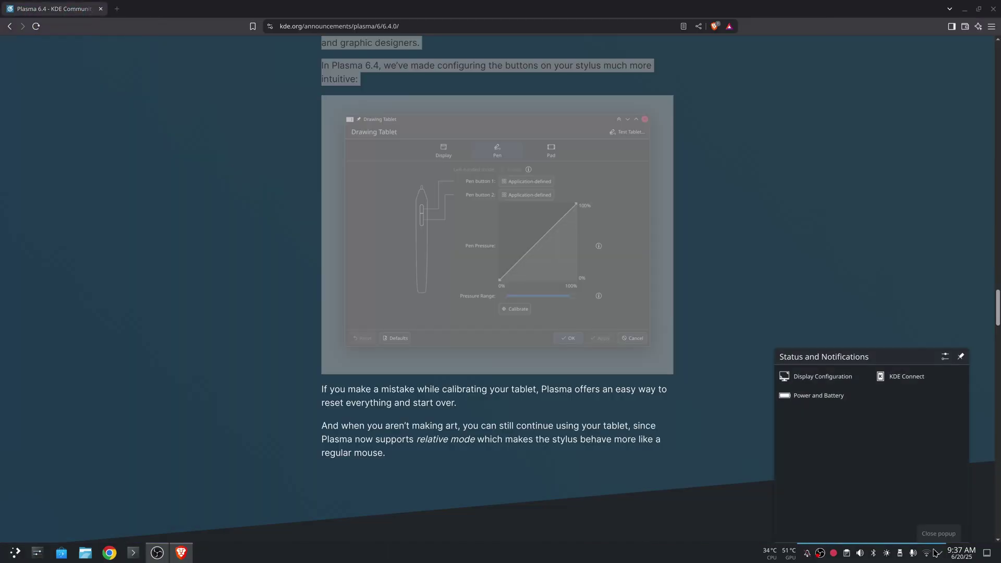
{"action": "left_click", "coordinate": [825, 397]}
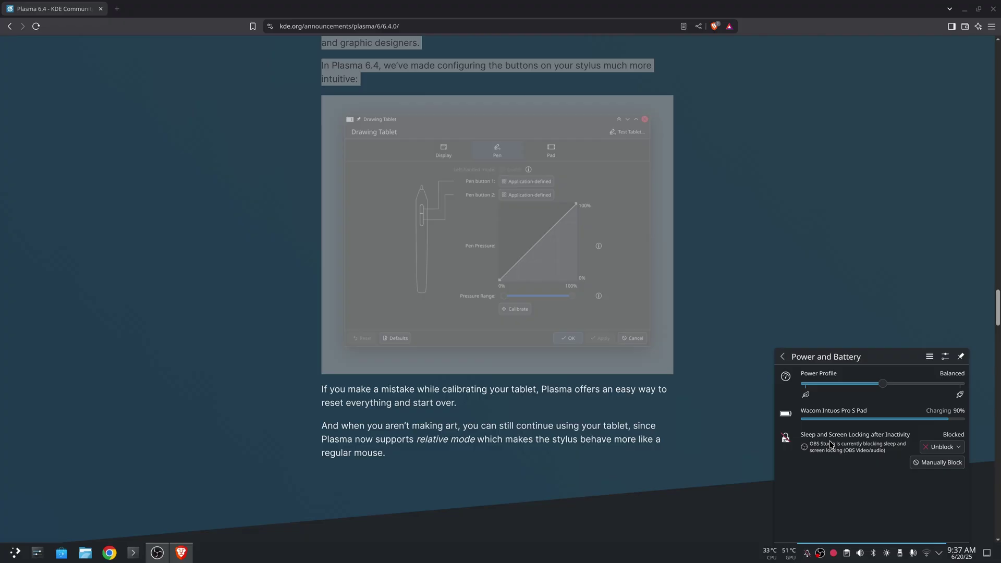
{"action": "left_click", "coordinate": [872, 294]}
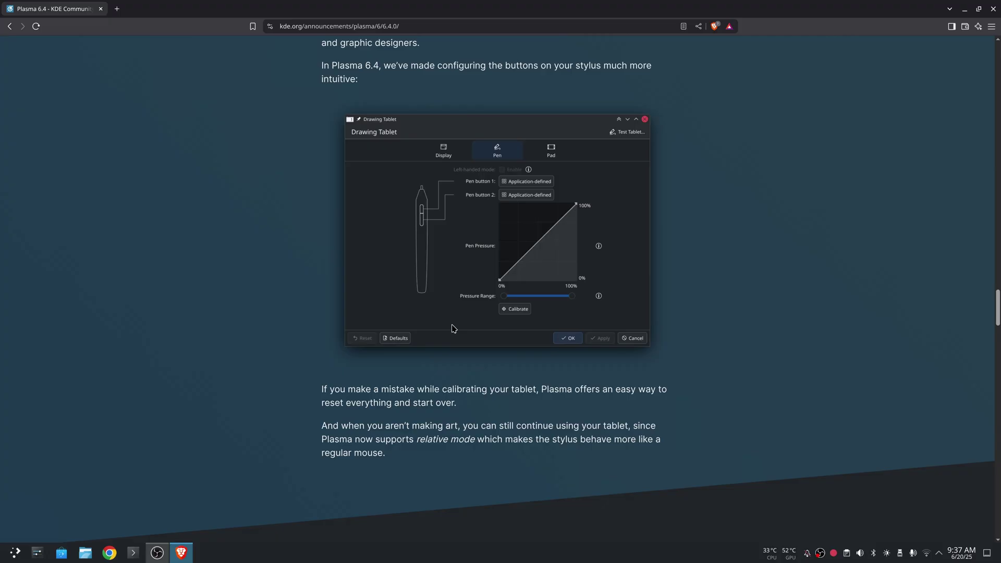
Scroll past Color Management, KRunner and System Monitoring to Miscellaneous and the download links
{"action": "scroll", "coordinate": [698, 270], "scroll_direction": "down", "scroll_amount": 4}
{"action": "scroll", "coordinate": [706, 223], "scroll_direction": "down", "scroll_amount": 4}
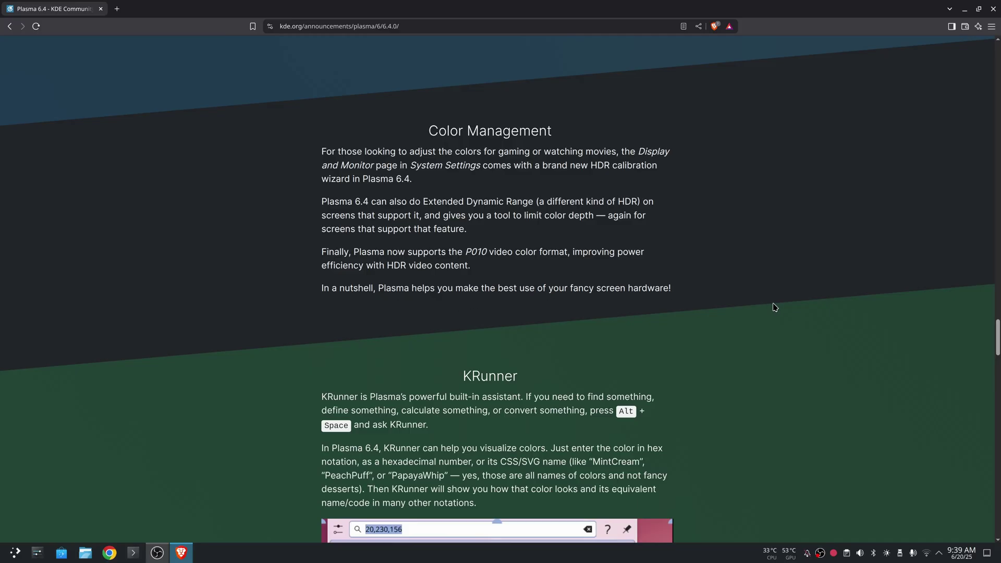
{"action": "scroll", "coordinate": [777, 245], "scroll_direction": "down", "scroll_amount": 10}
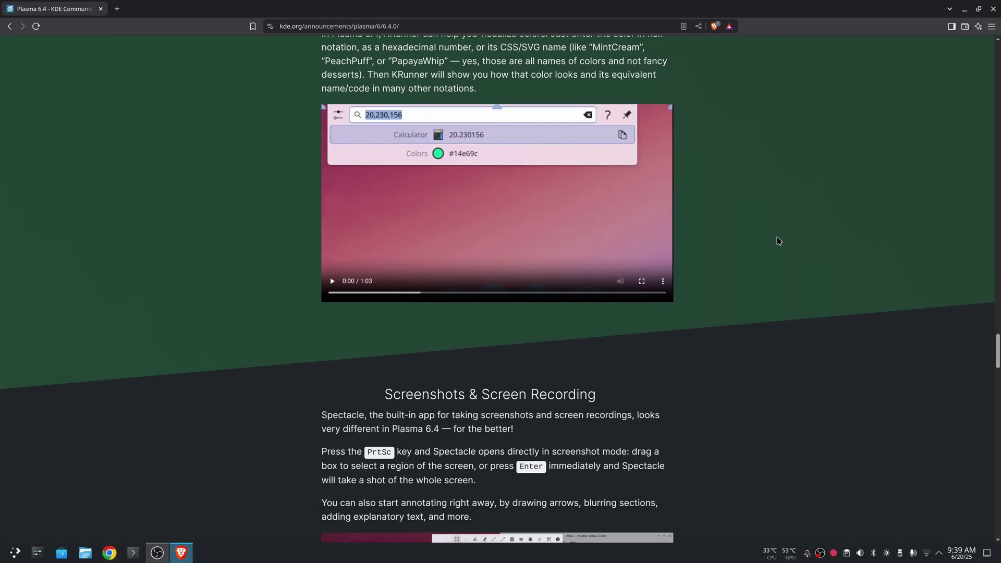
{"action": "scroll", "coordinate": [779, 241], "scroll_direction": "down", "scroll_amount": 12}
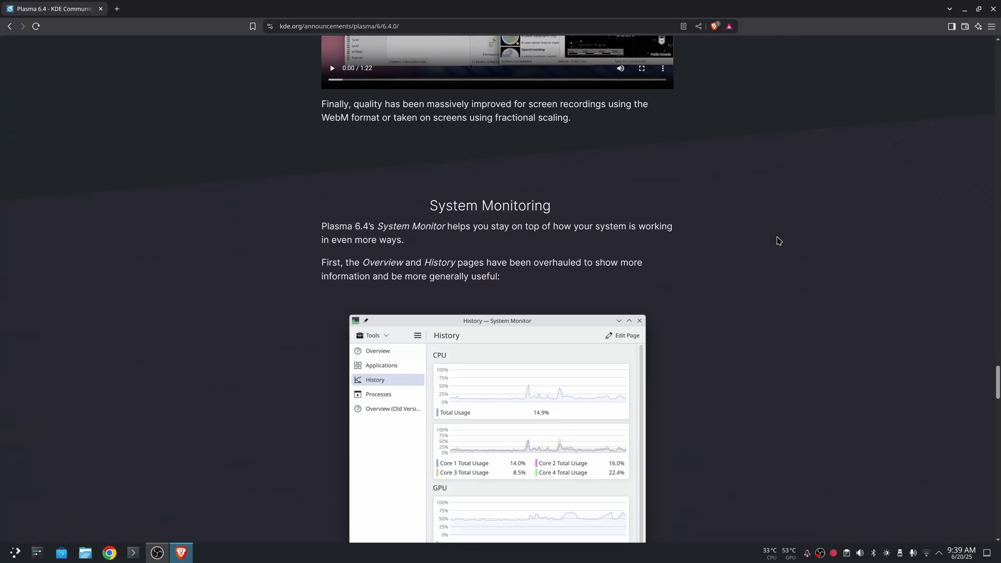
{"action": "scroll", "coordinate": [778, 240], "scroll_direction": "down", "scroll_amount": 8}
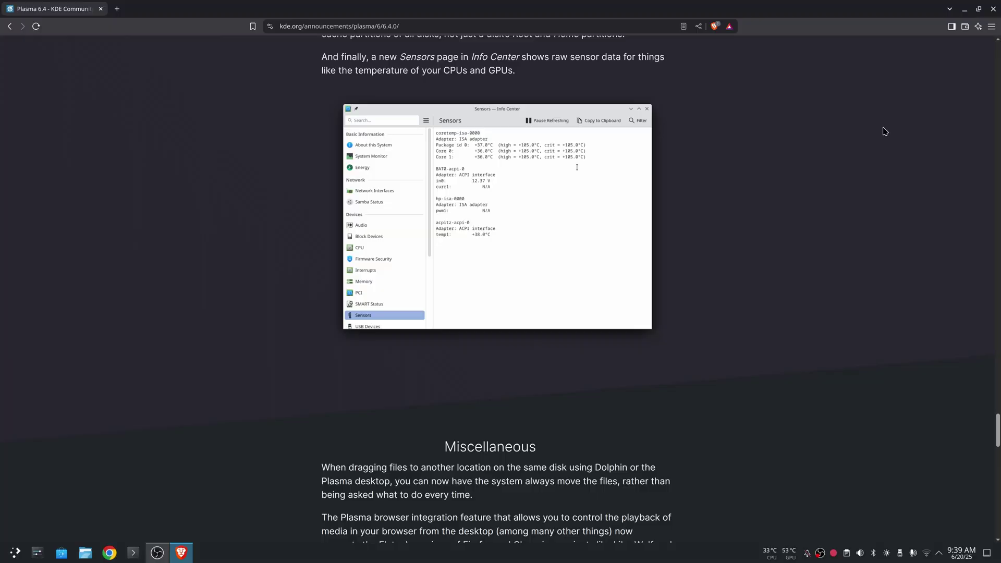
{"action": "scroll", "coordinate": [814, 139], "scroll_direction": "up", "scroll_amount": 3}
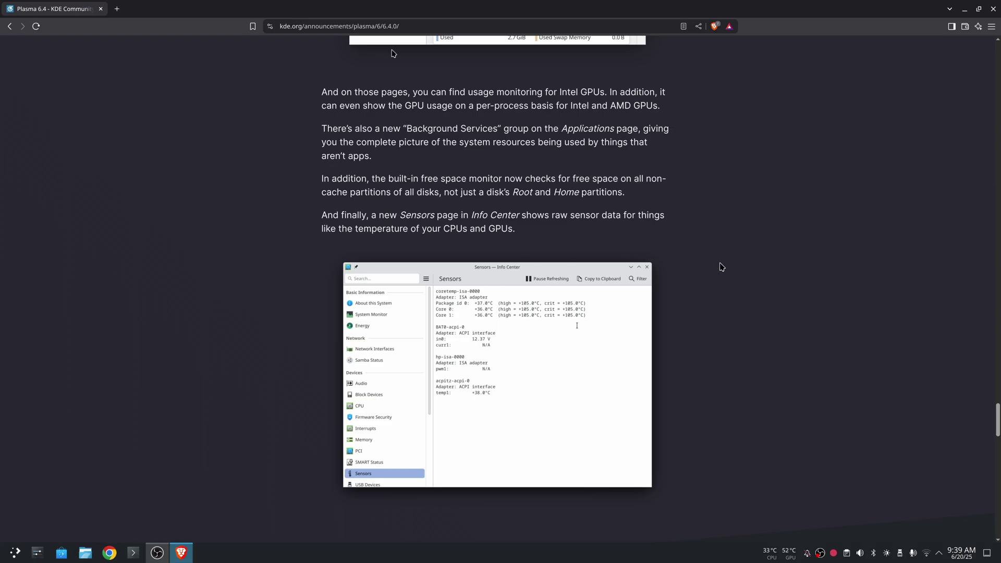
{"action": "scroll", "coordinate": [784, 201], "scroll_direction": "down", "scroll_amount": 2}
{"action": "scroll", "coordinate": [785, 201], "scroll_direction": "down", "scroll_amount": 9}
Close Brave and open Display Configuration from the desktop's right-click menu
{"action": "left_click", "coordinate": [993, 9]}
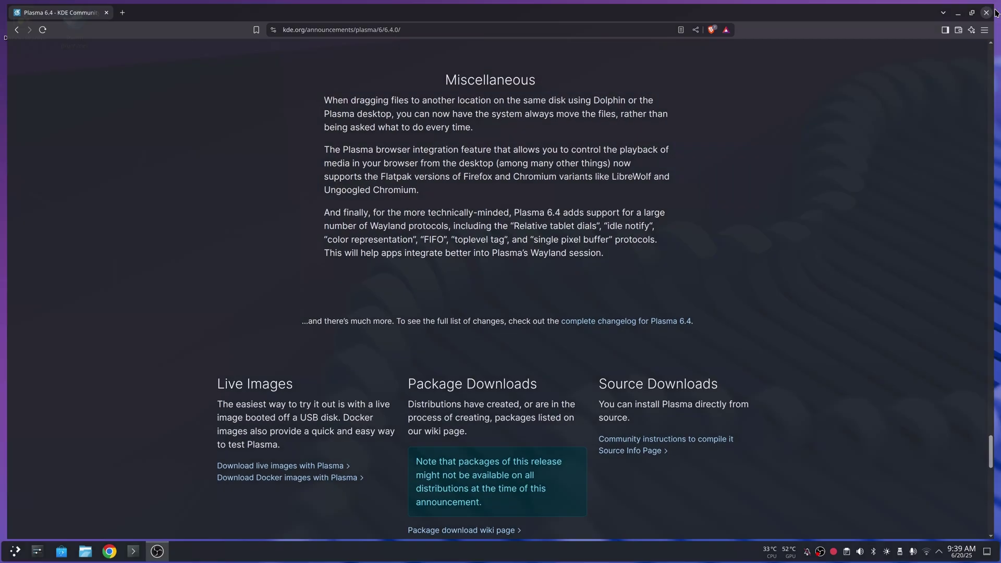
{"action": "right_click", "coordinate": [473, 238]}
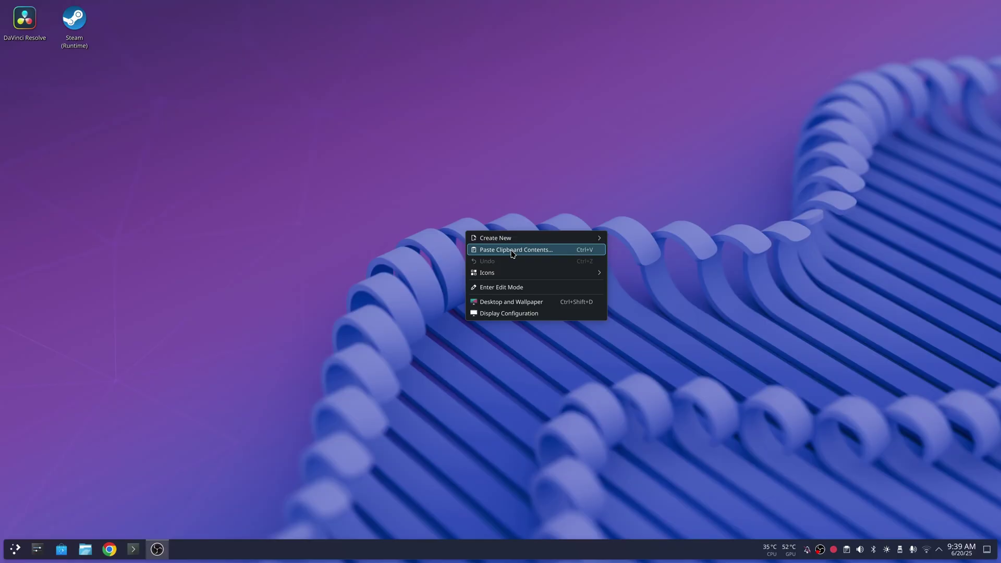
{"action": "left_click", "coordinate": [502, 311]}
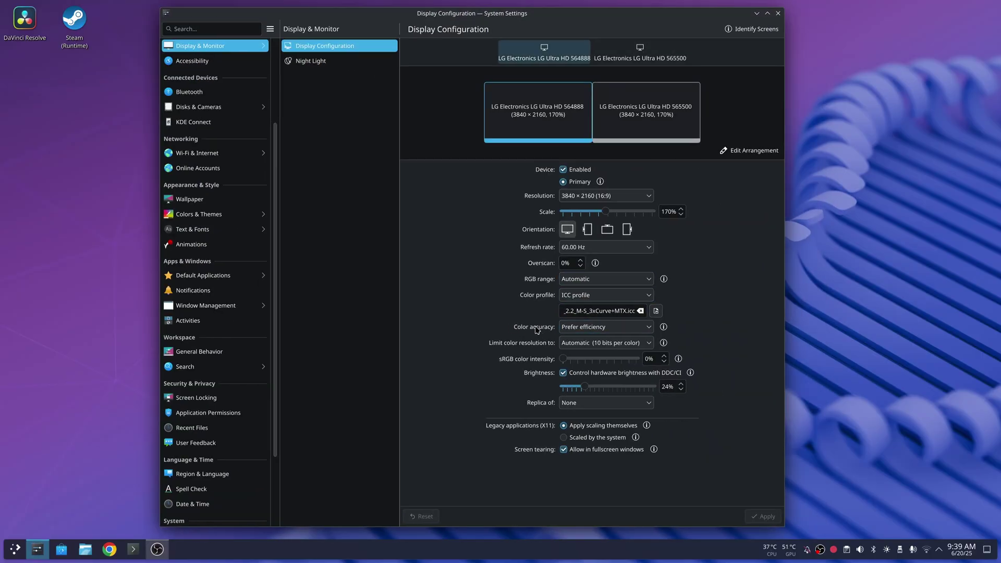
Set Color accuracy to Prefer color accuracy, apply it and keep the configuration
{"action": "left_click", "coordinate": [648, 328]}
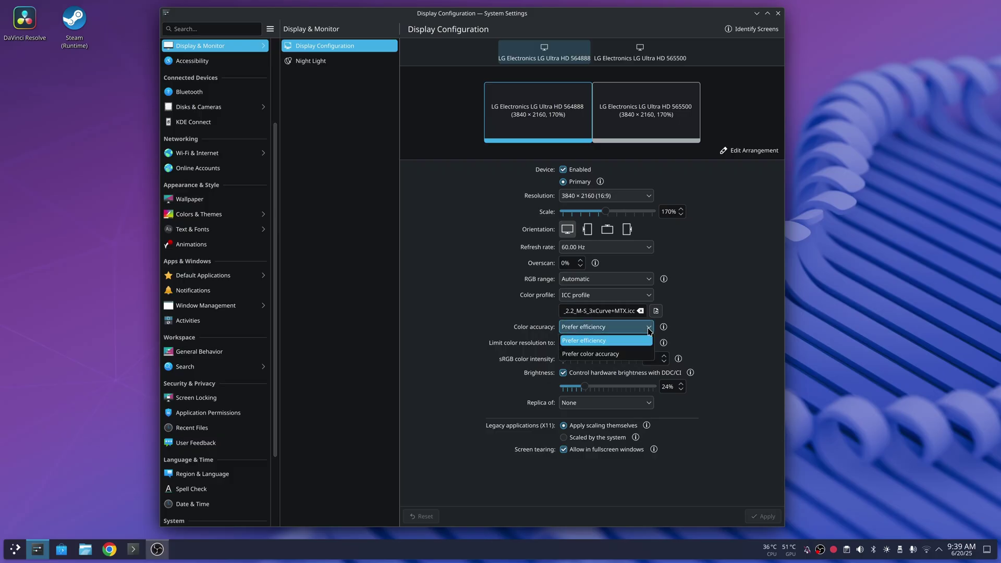
{"action": "left_click", "coordinate": [600, 353]}
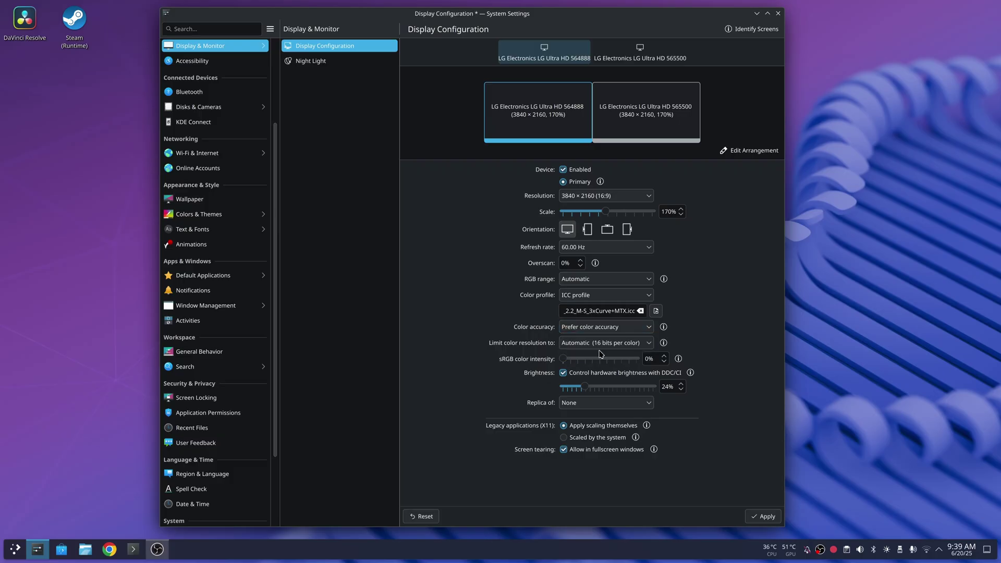
{"action": "left_click", "coordinate": [761, 516]}
{"action": "key", "text": "Return"}
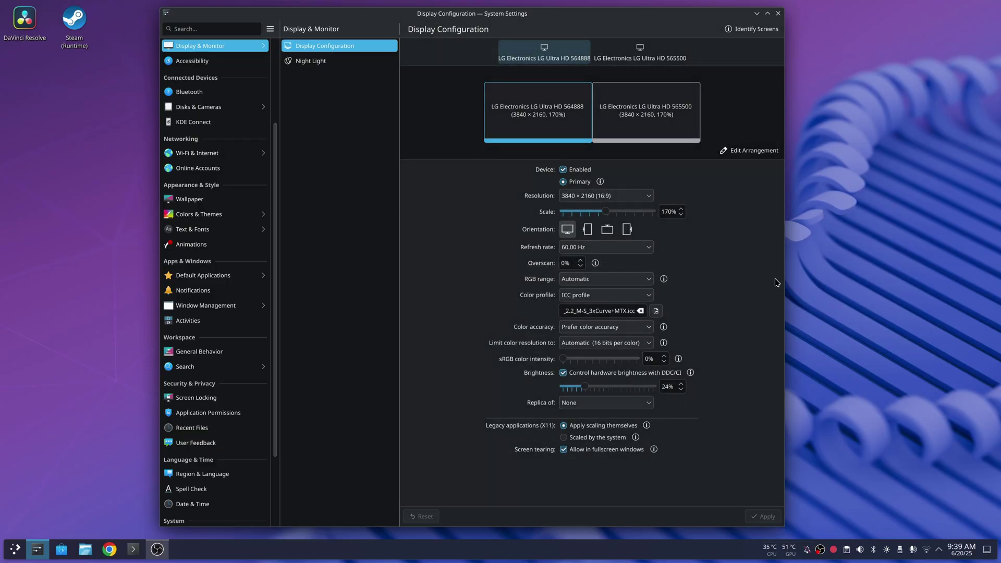
Revert Color accuracy to Prefer efficiency, apply and keep the configuration
{"action": "left_click", "coordinate": [646, 328]}
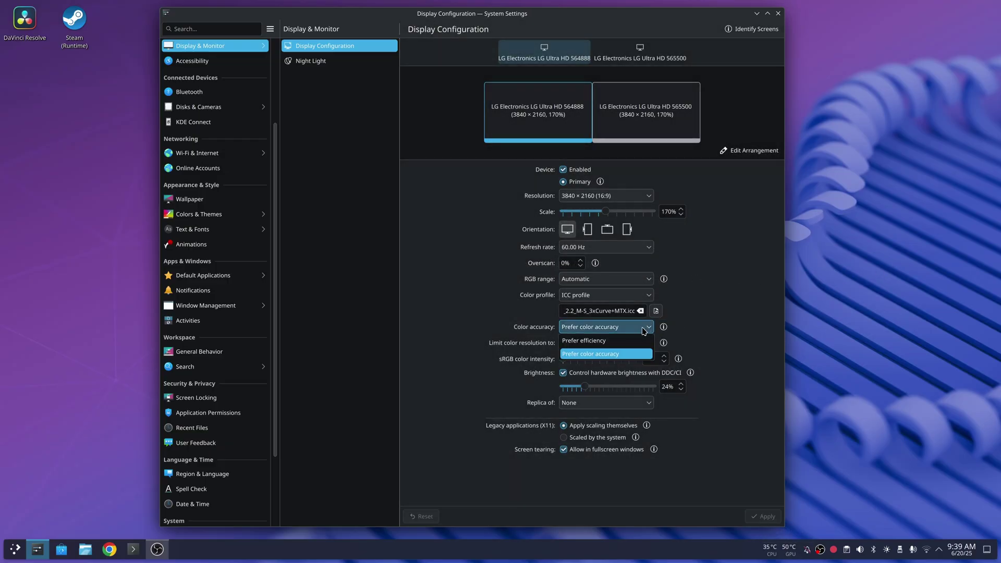
{"action": "left_click", "coordinate": [604, 344]}
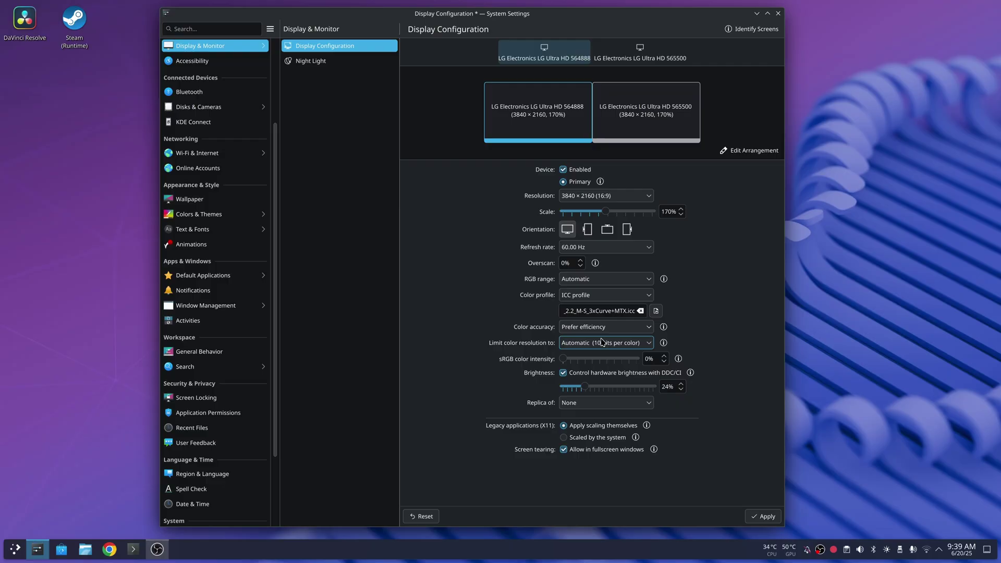
{"action": "left_click", "coordinate": [765, 516]}
{"action": "key", "text": "Return"}
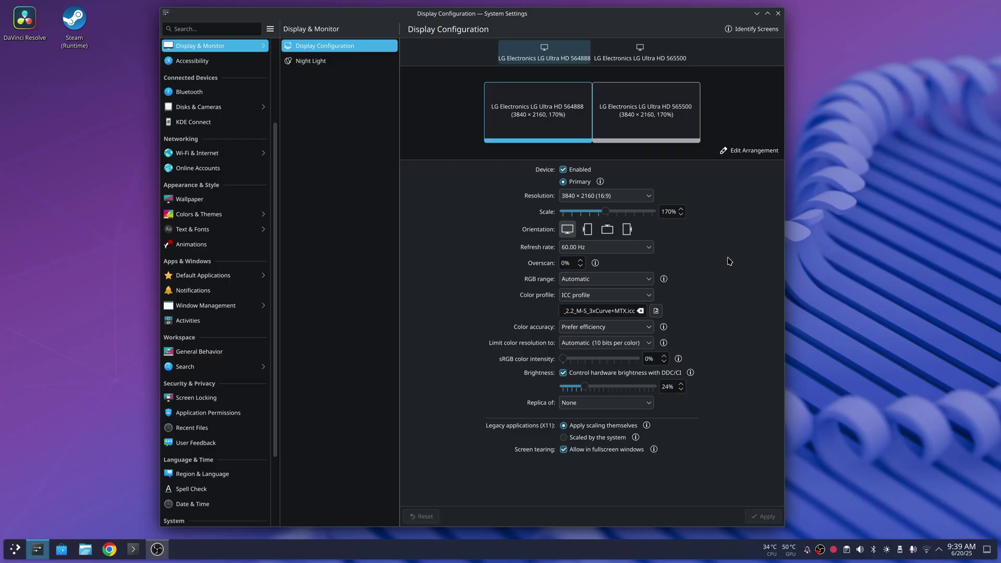
{"action": "left_click", "coordinate": [649, 282]}
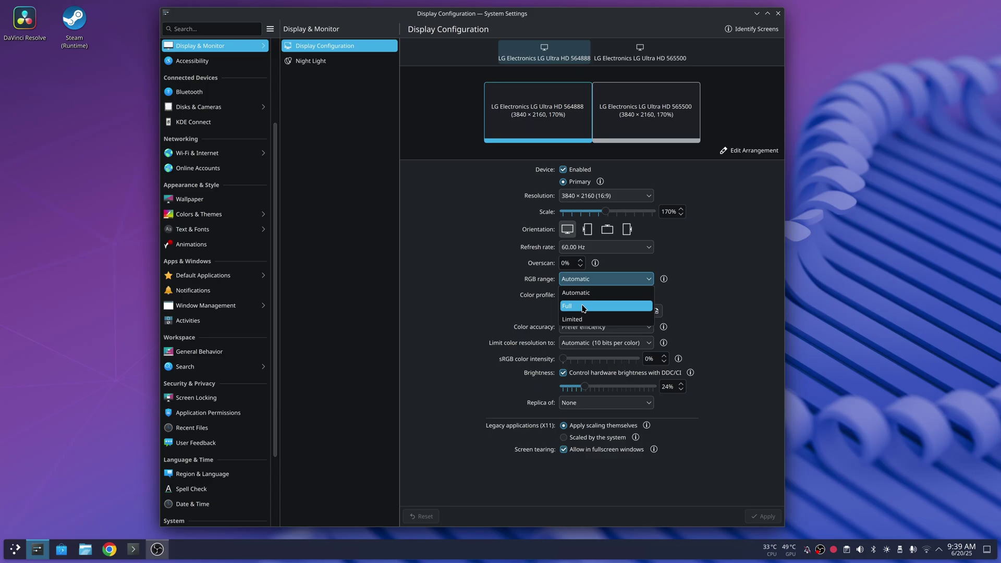
{"action": "left_click", "coordinate": [632, 291]}
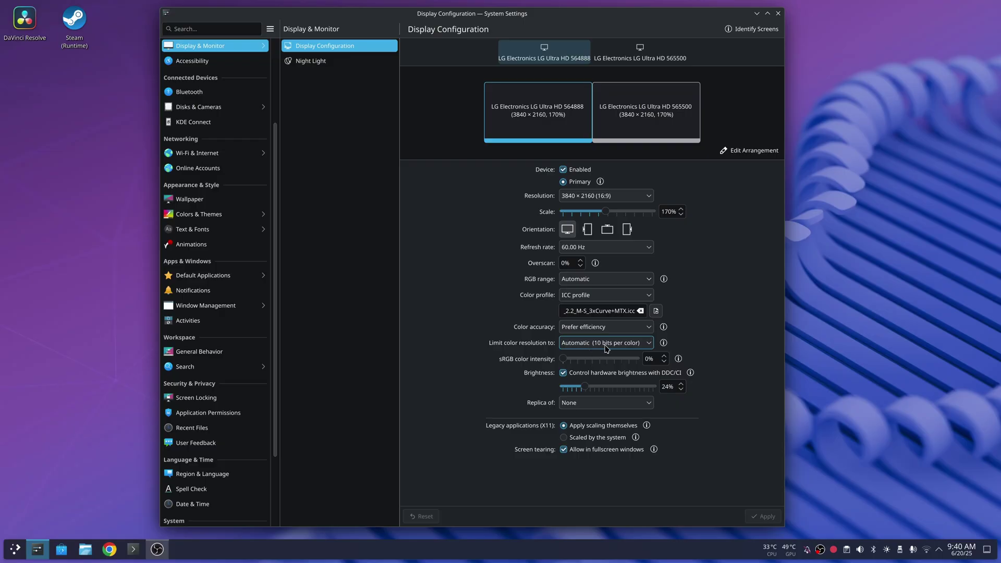
{"action": "left_click", "coordinate": [648, 344]}
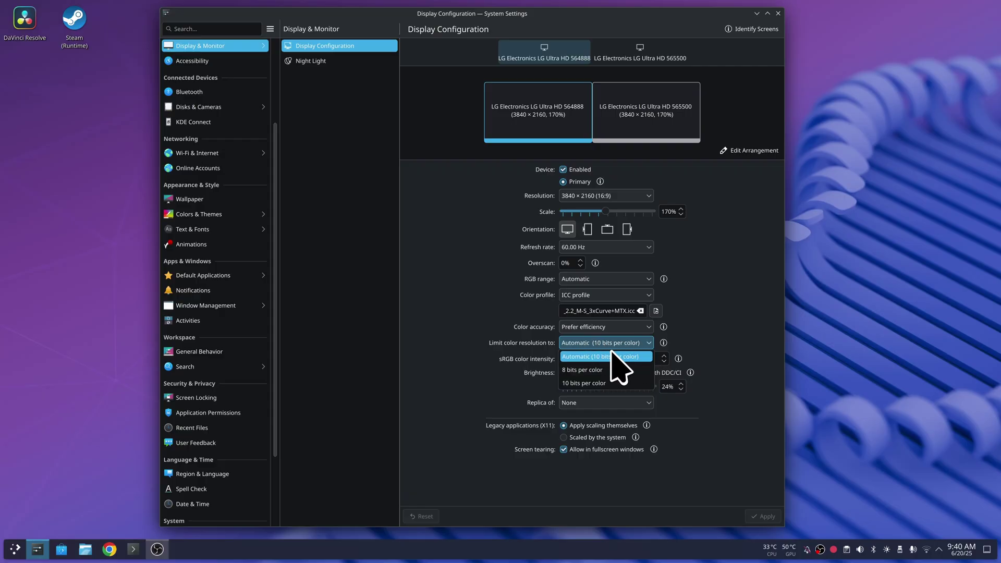
{"action": "key", "text": "Escape"}
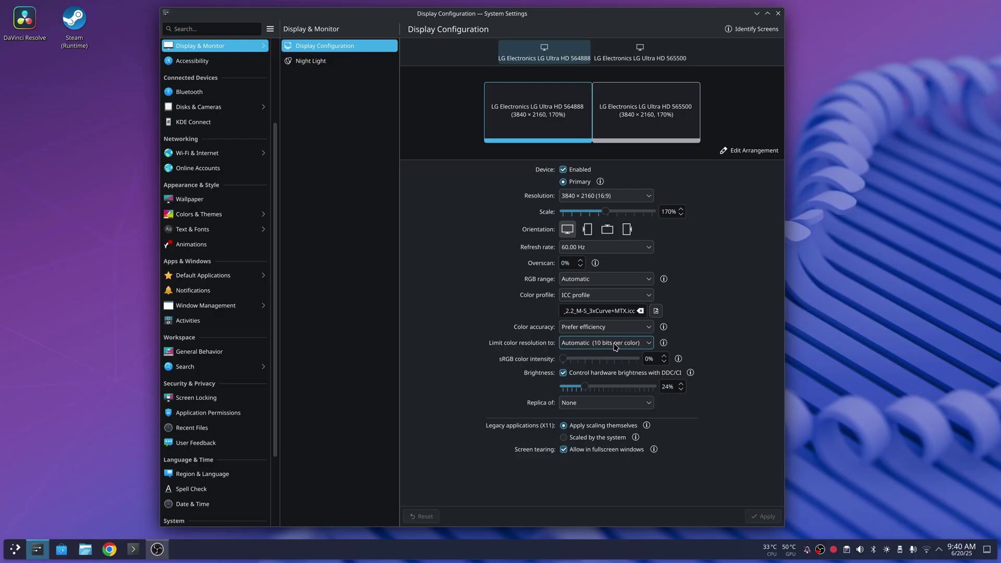
Close the System Settings window
{"action": "left_click", "coordinate": [777, 13]}
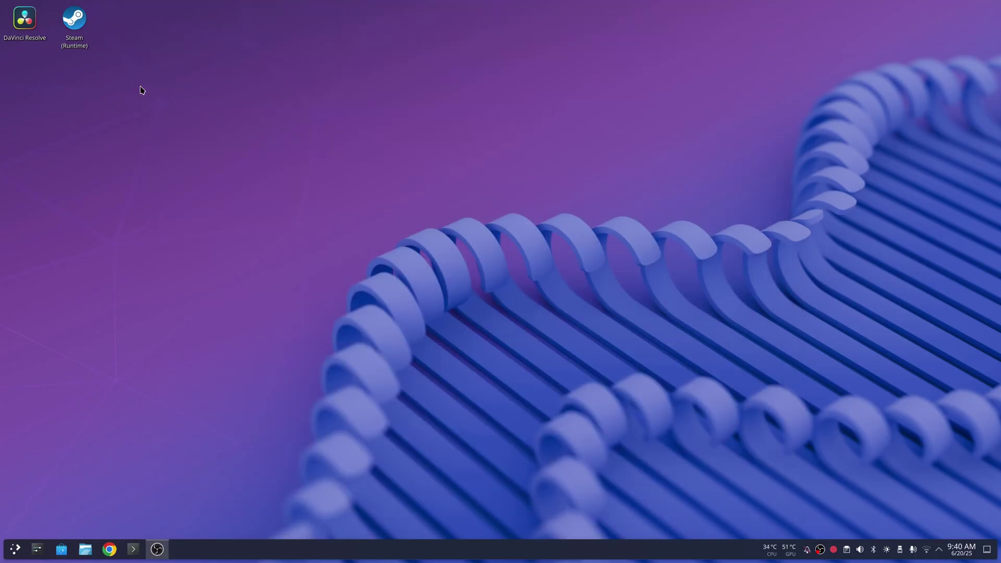